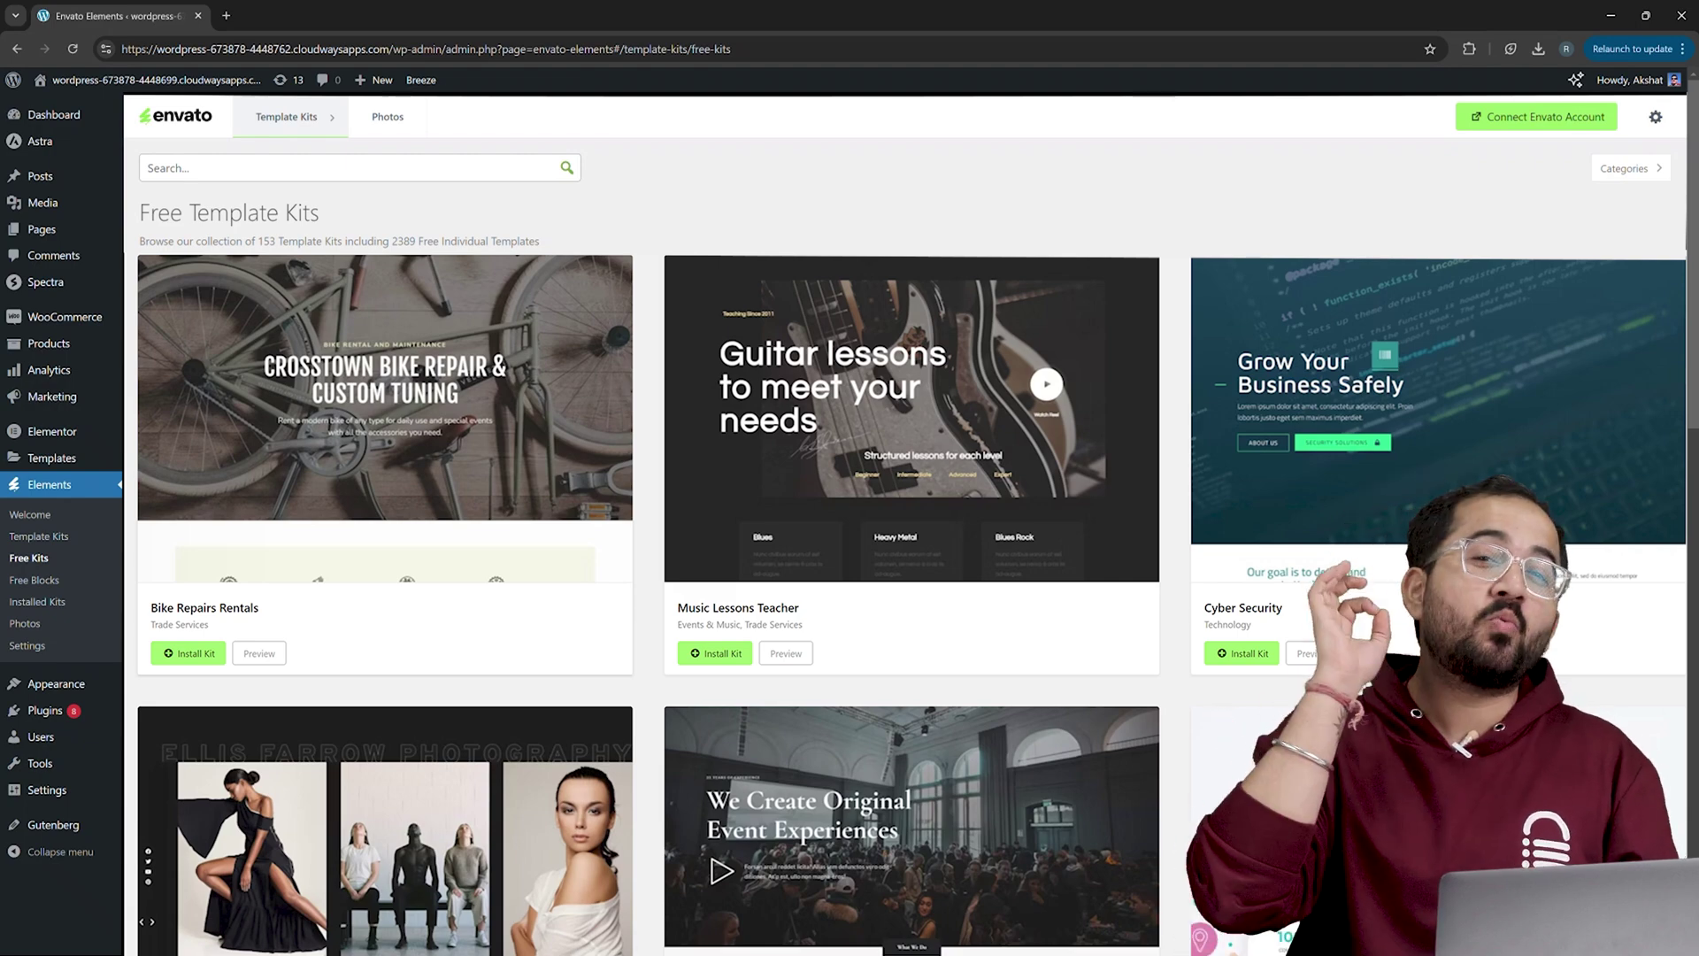
scroll(850, 531, "down", 8)
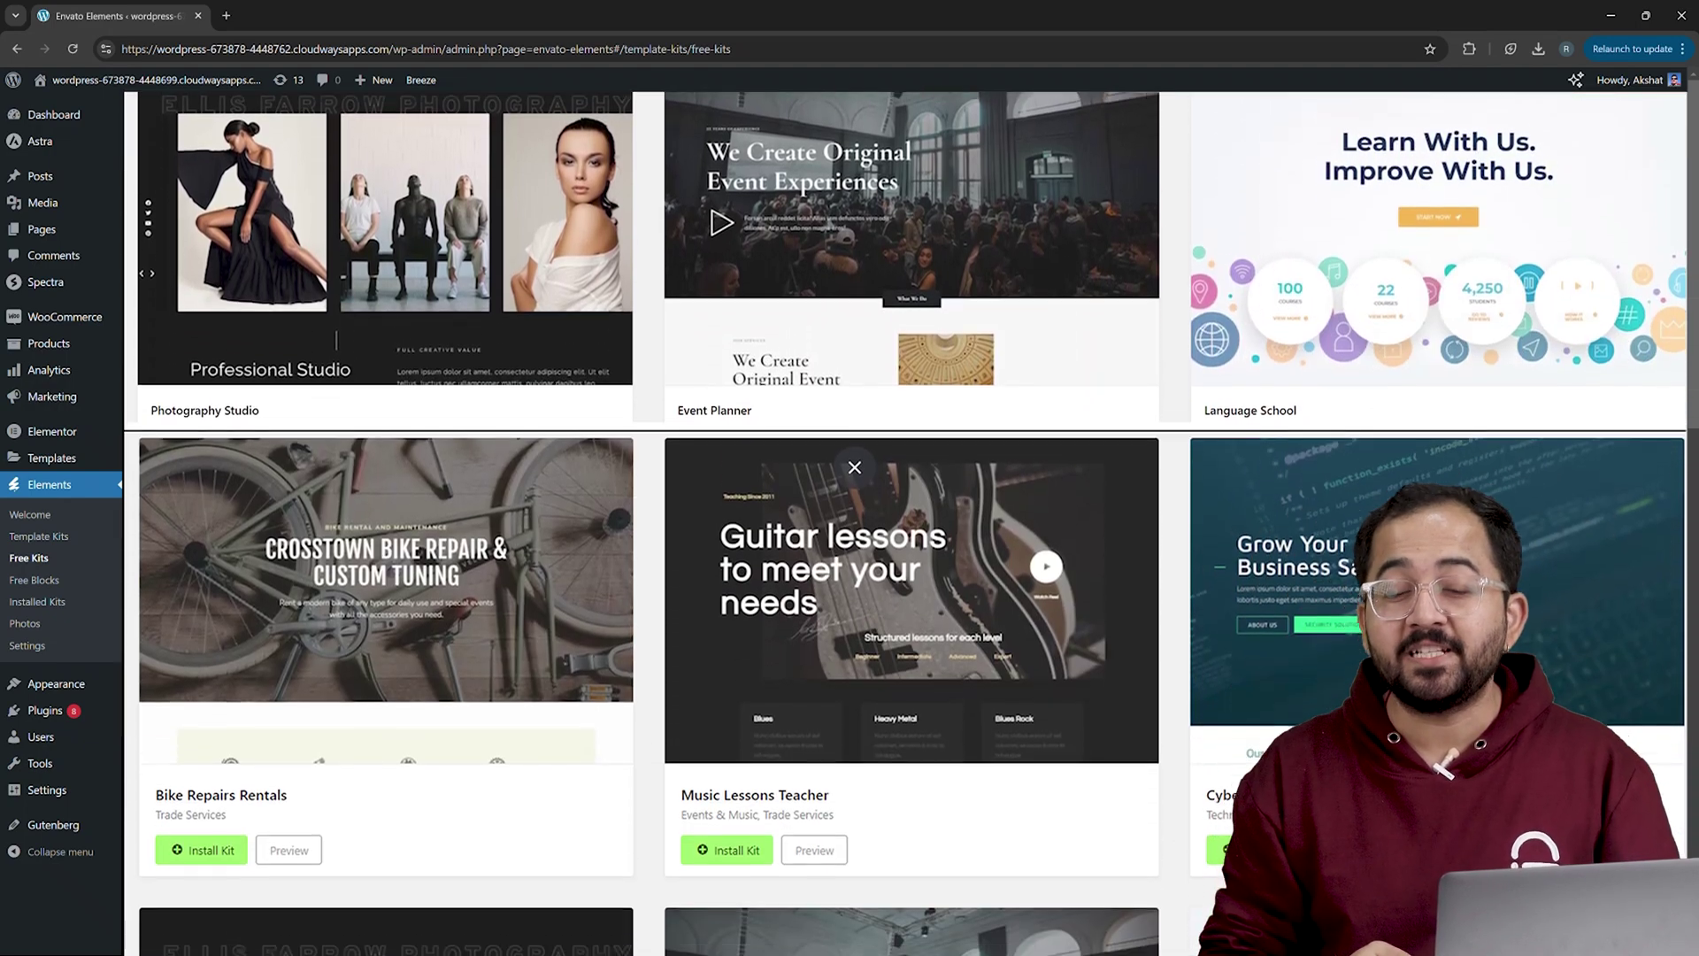
scroll(850, 531, "down", 2)
scroll(849, 531, "down", 2)
scroll(851, 532, "down", 2)
scroll(850, 531, "down", 2)
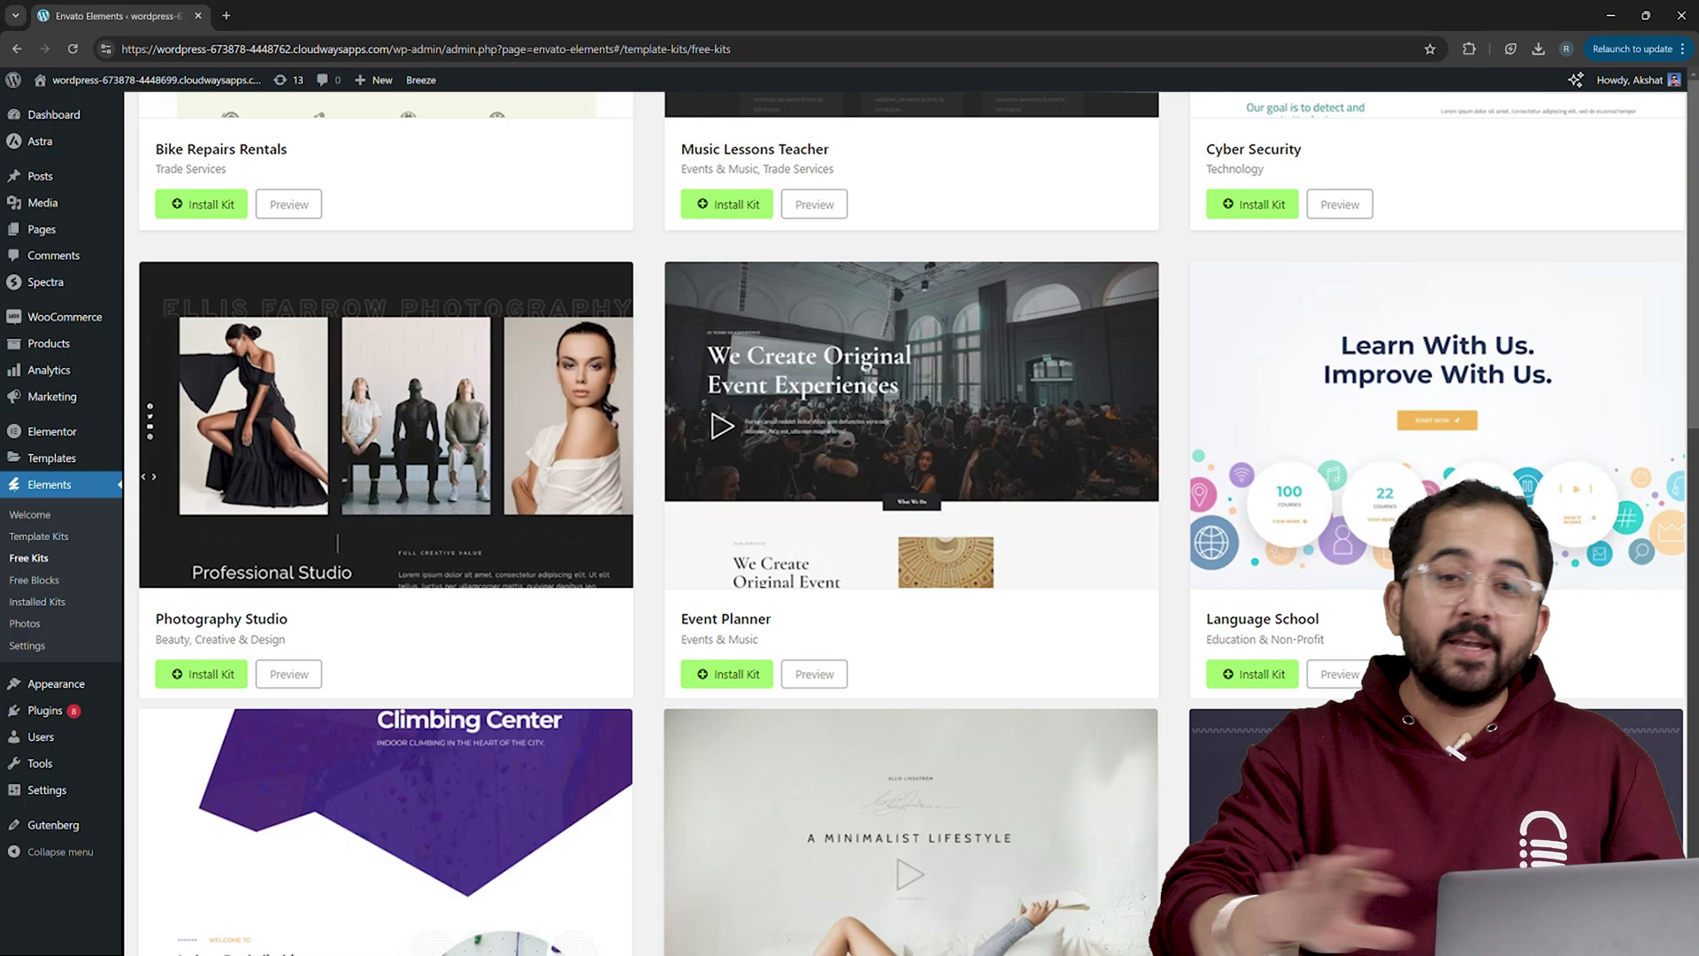
scroll(850, 531, "down", 2)
scroll(850, 531, "down", 2)
scroll(850, 532, "down", 2)
scroll(850, 531, "down", 2)
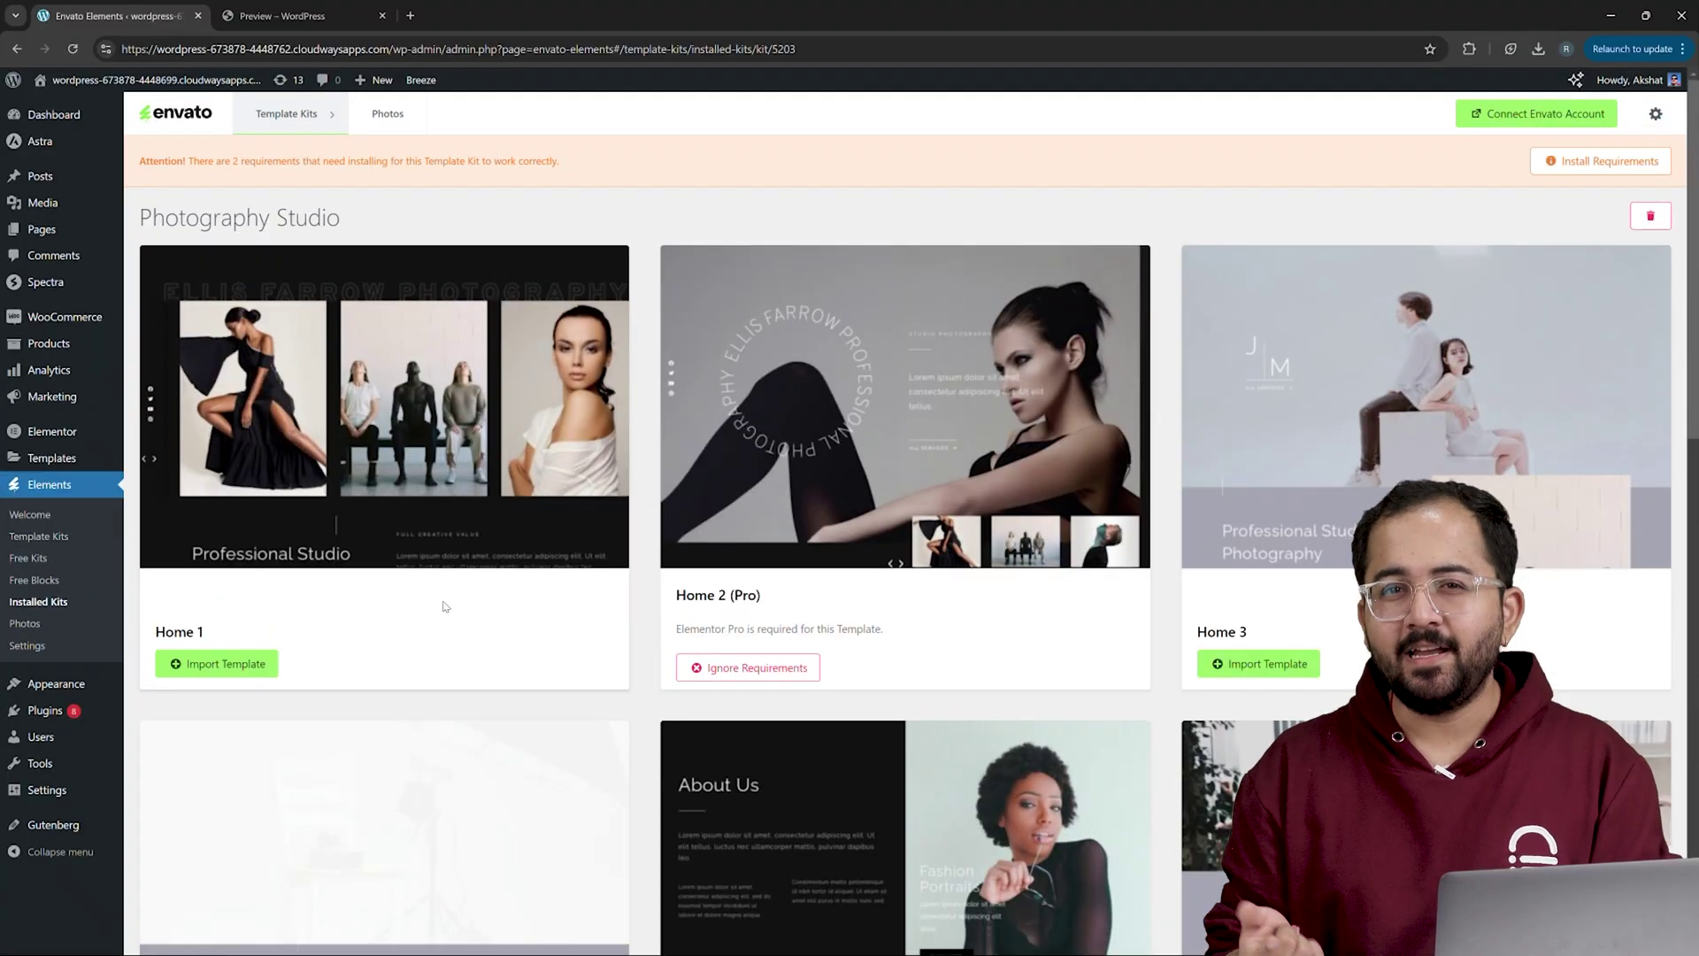
scroll(447, 591, "down", 3)
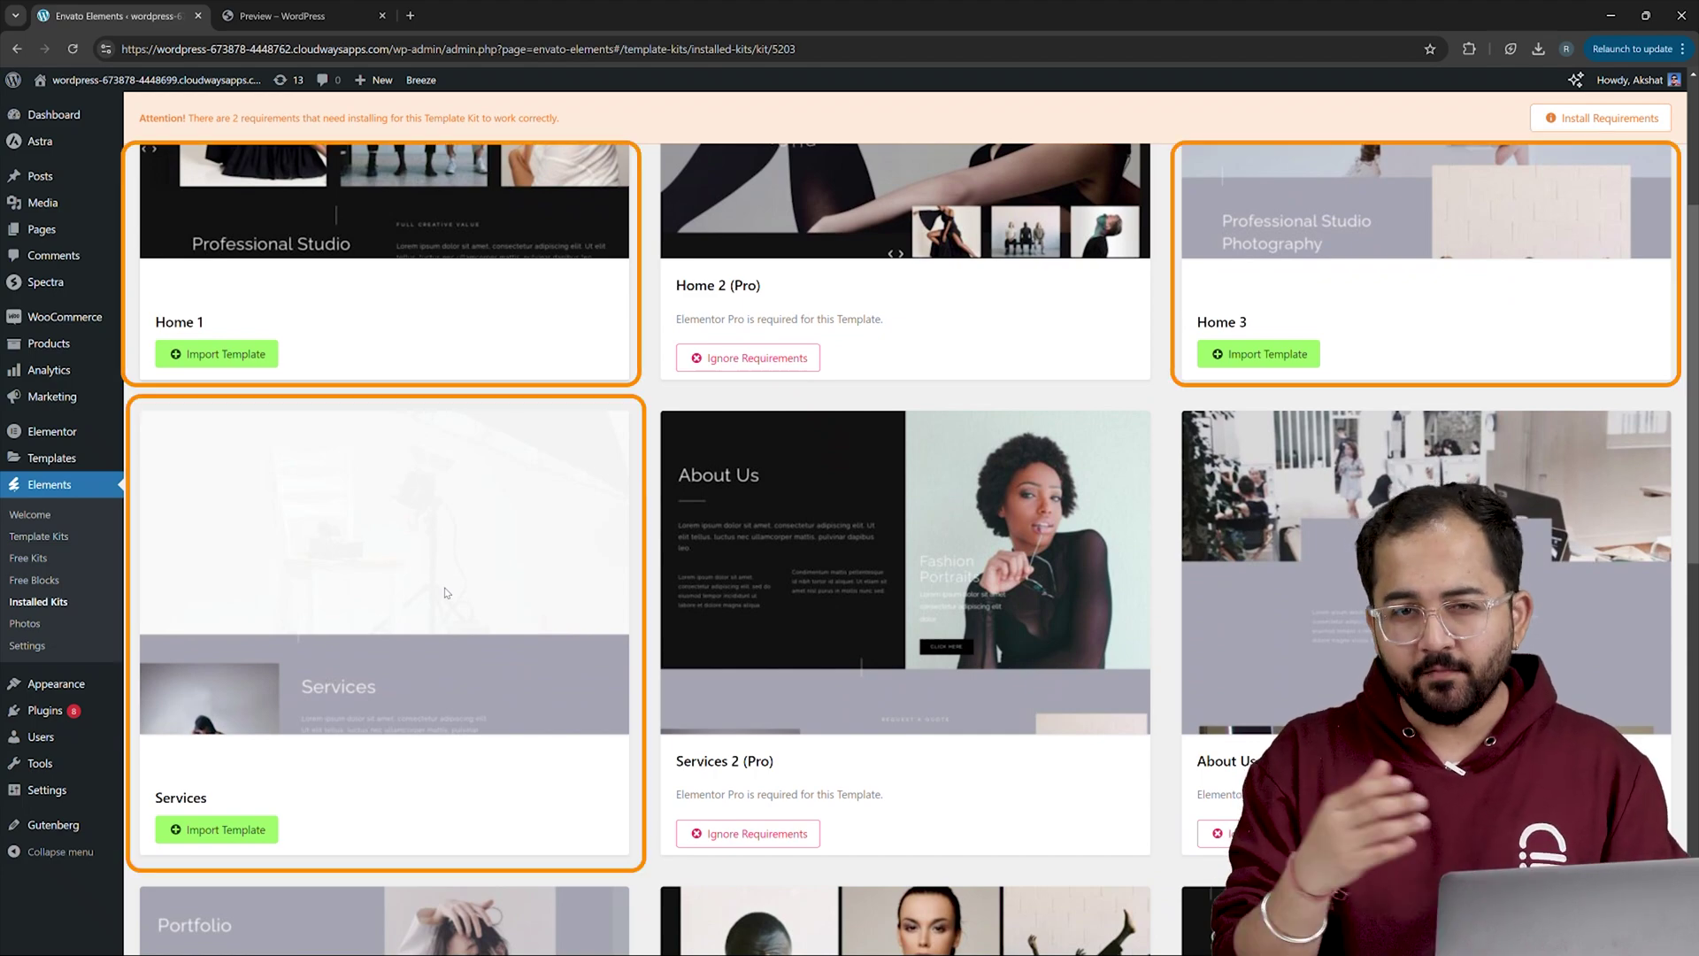
scroll(446, 591, "down", 3)
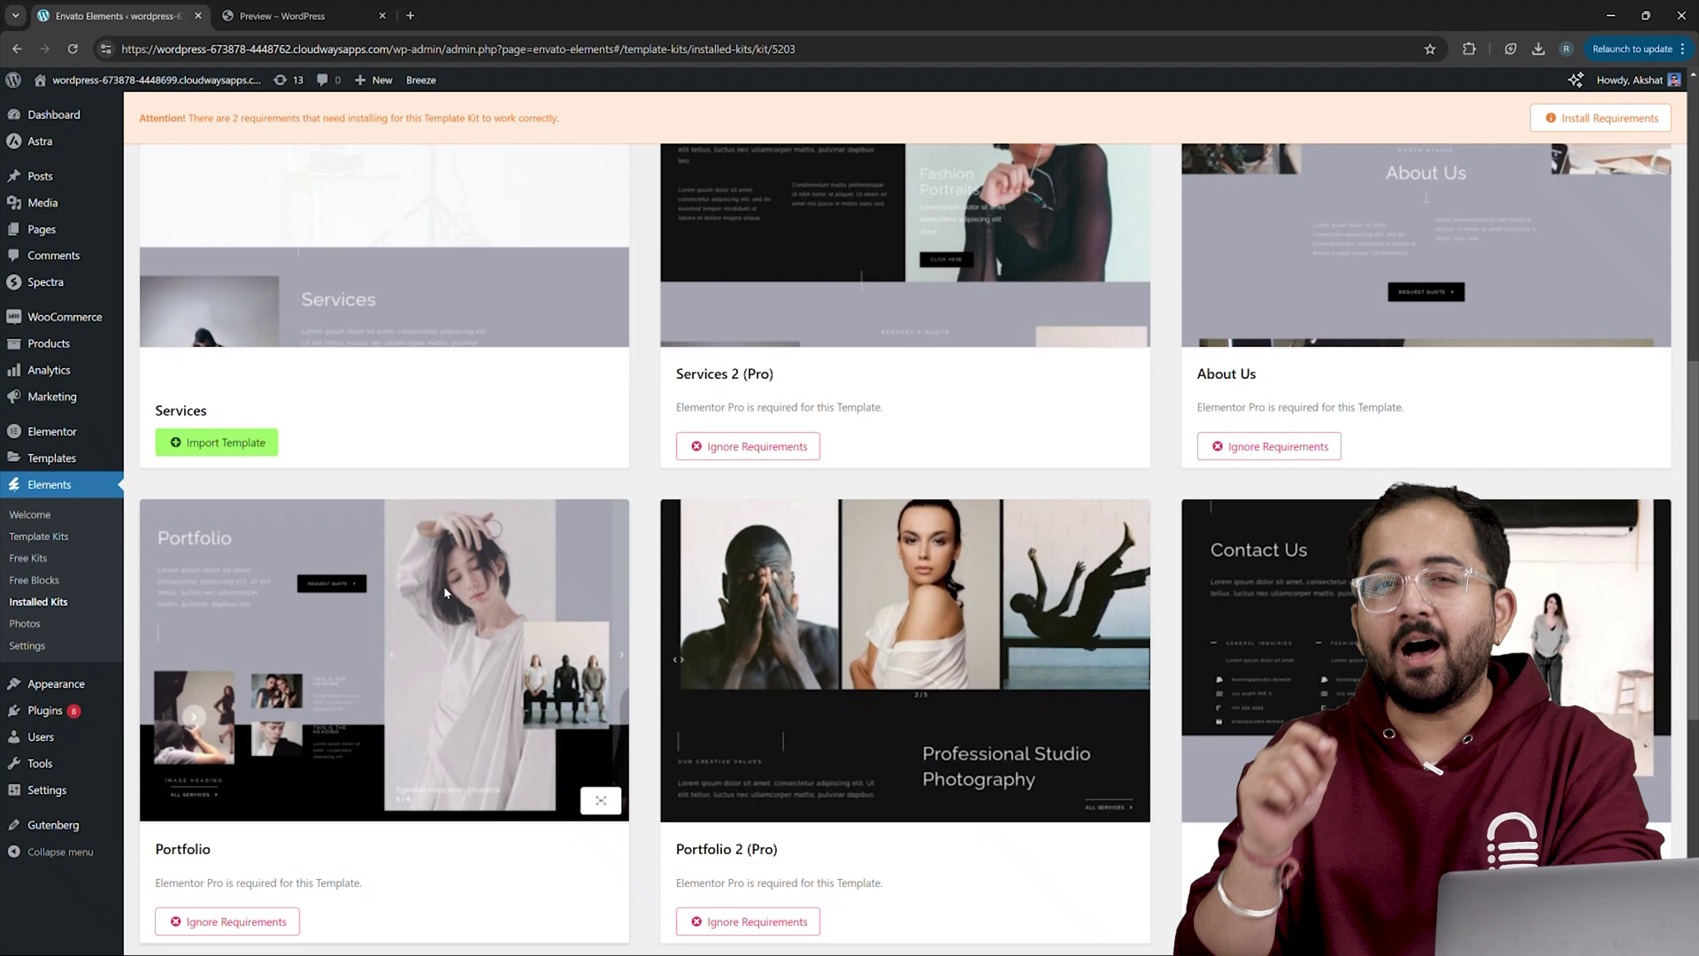
scroll(446, 594, "down", 2)
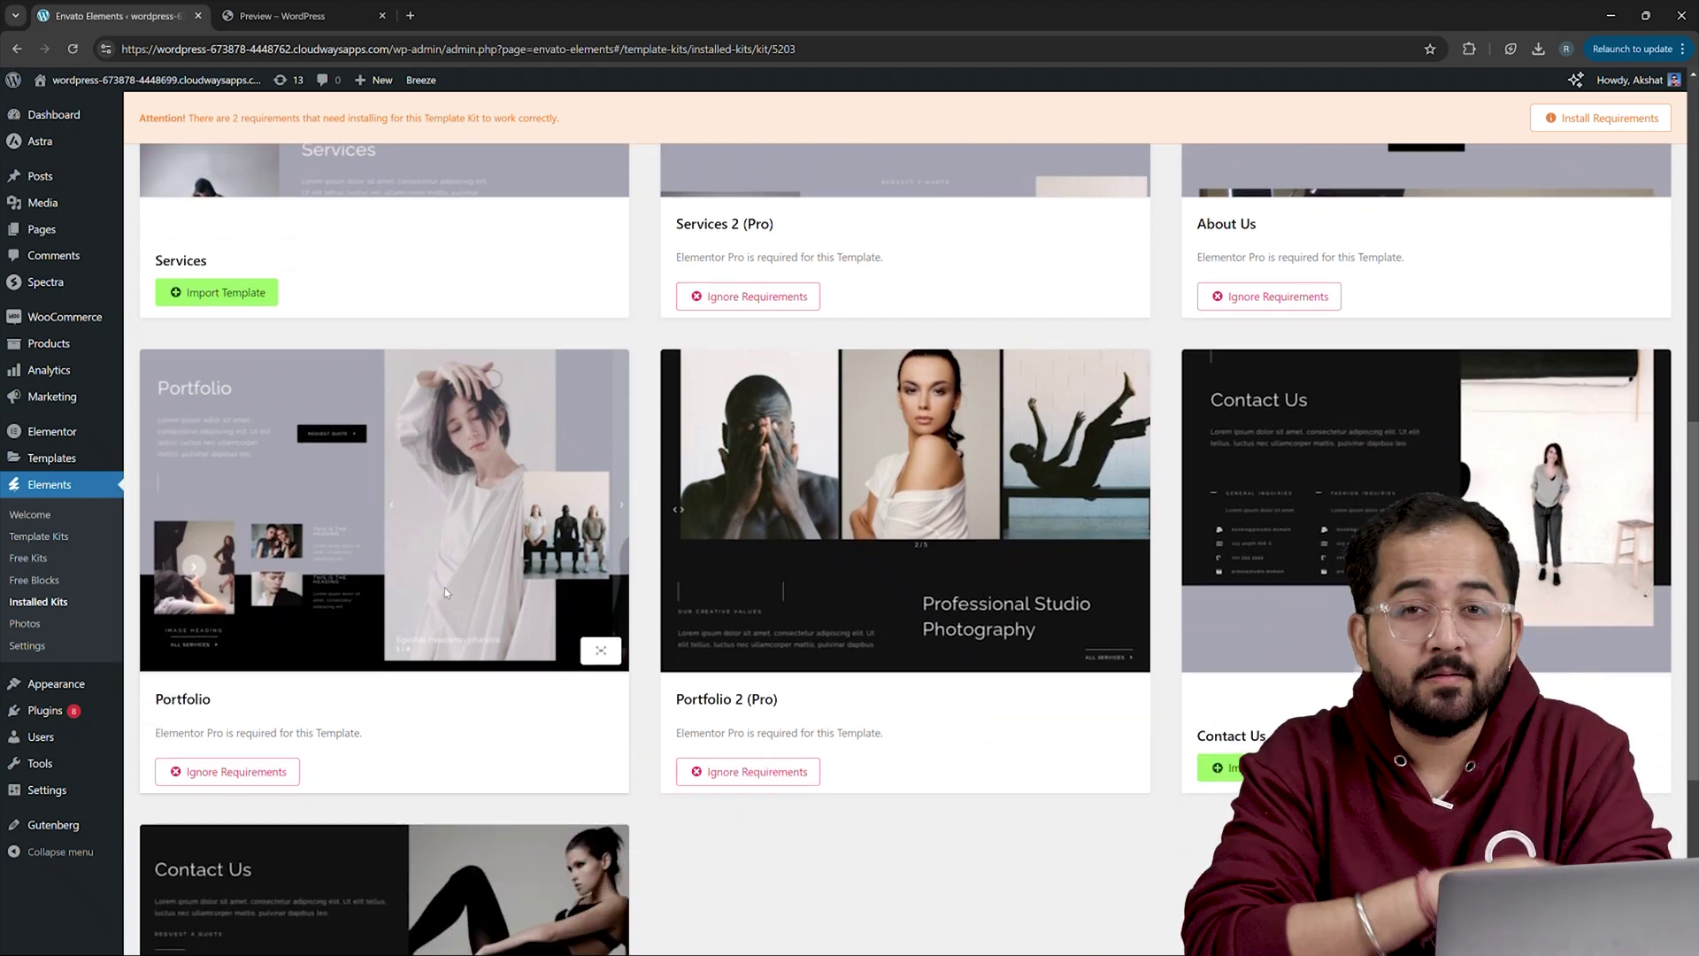
scroll(445, 588, "up", 8)
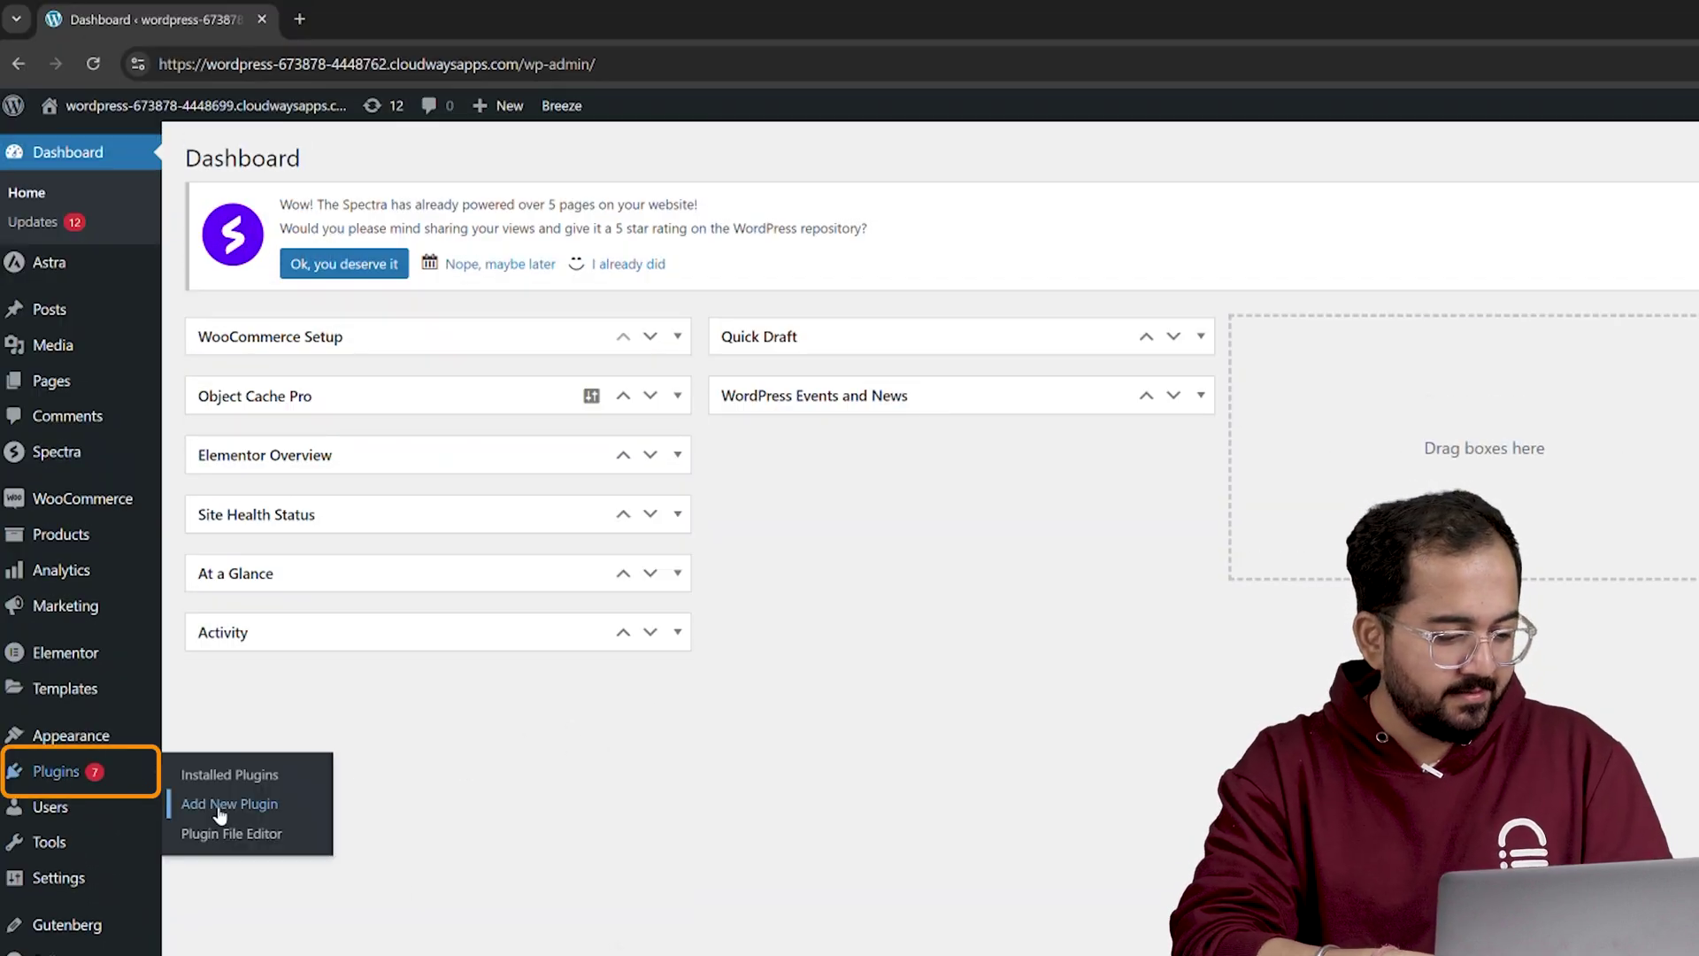
Search the plugin directory for 'envato' from Plugins > Add New Plugin
left_click(219, 806)
type("envato")
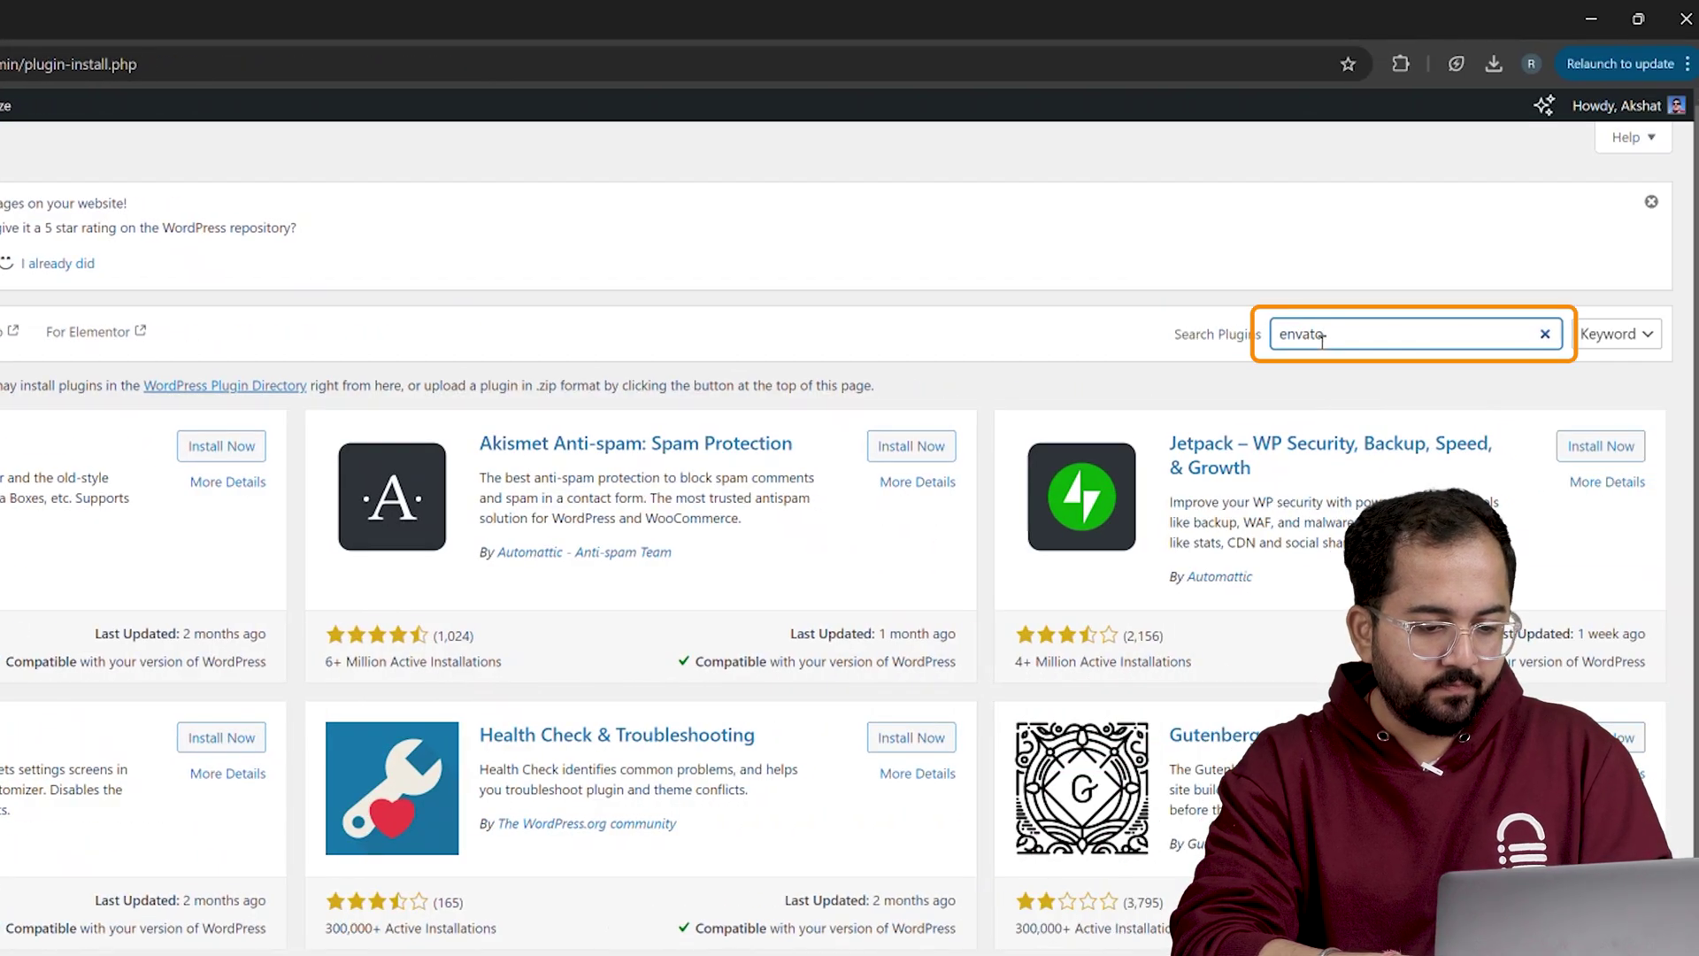
key("Return")
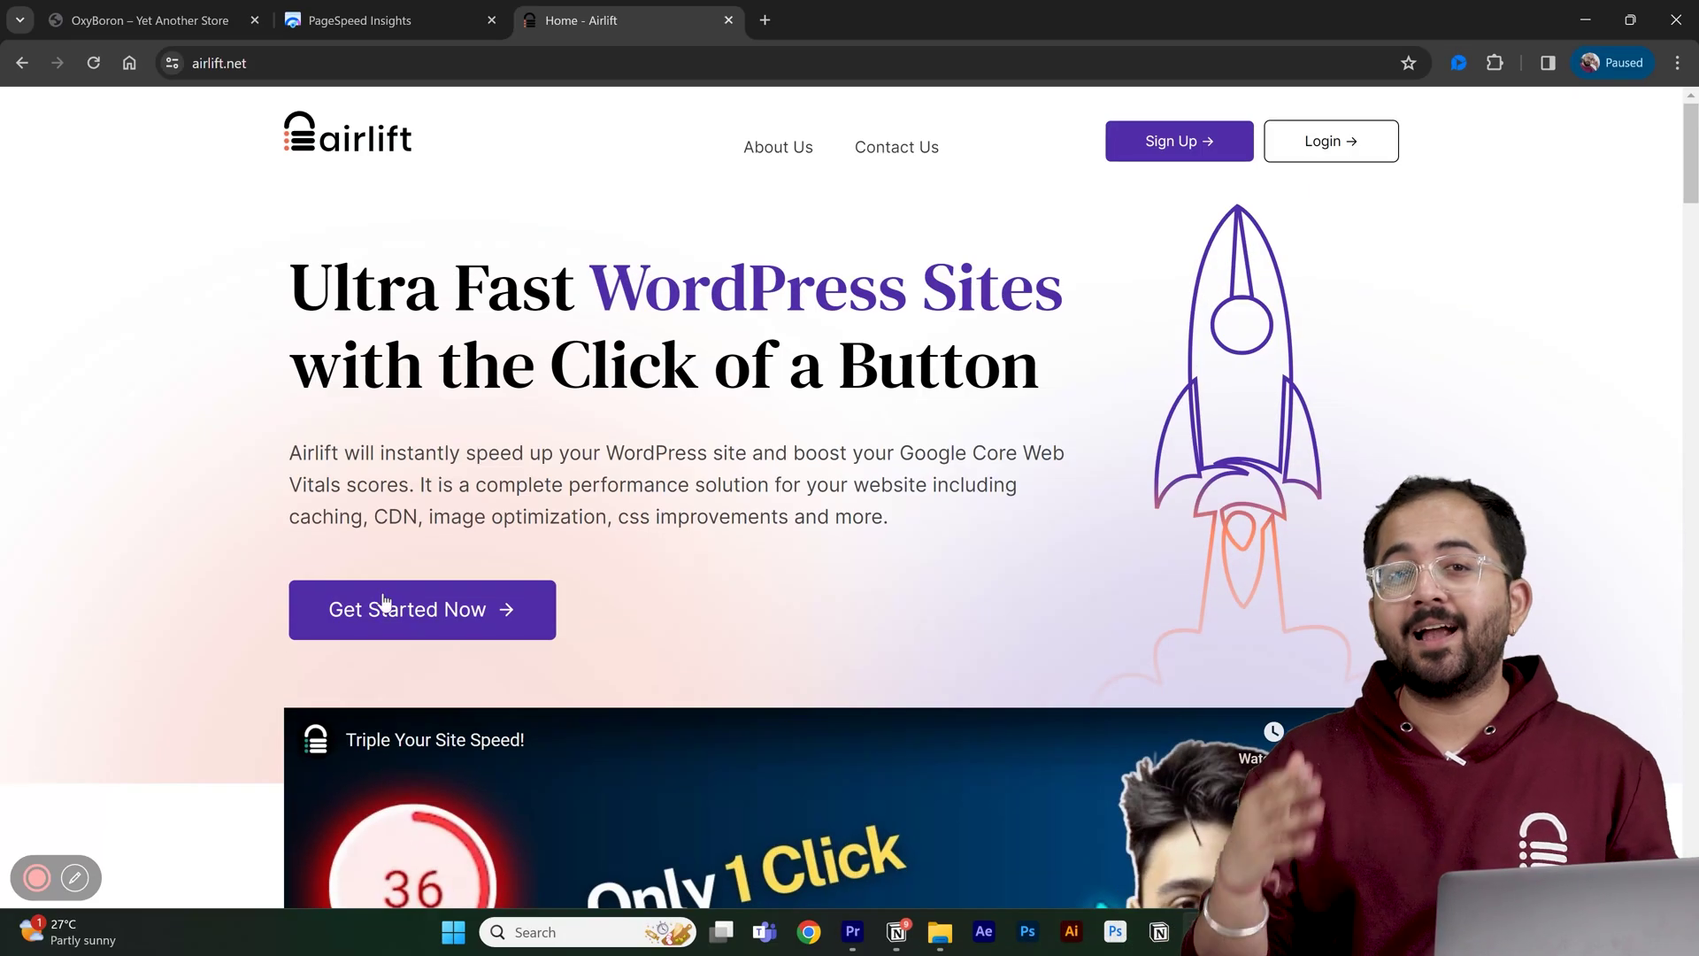
Sign up for AirLift, download its plugin zip and continue to the Site Performance Report
left_click(428, 618)
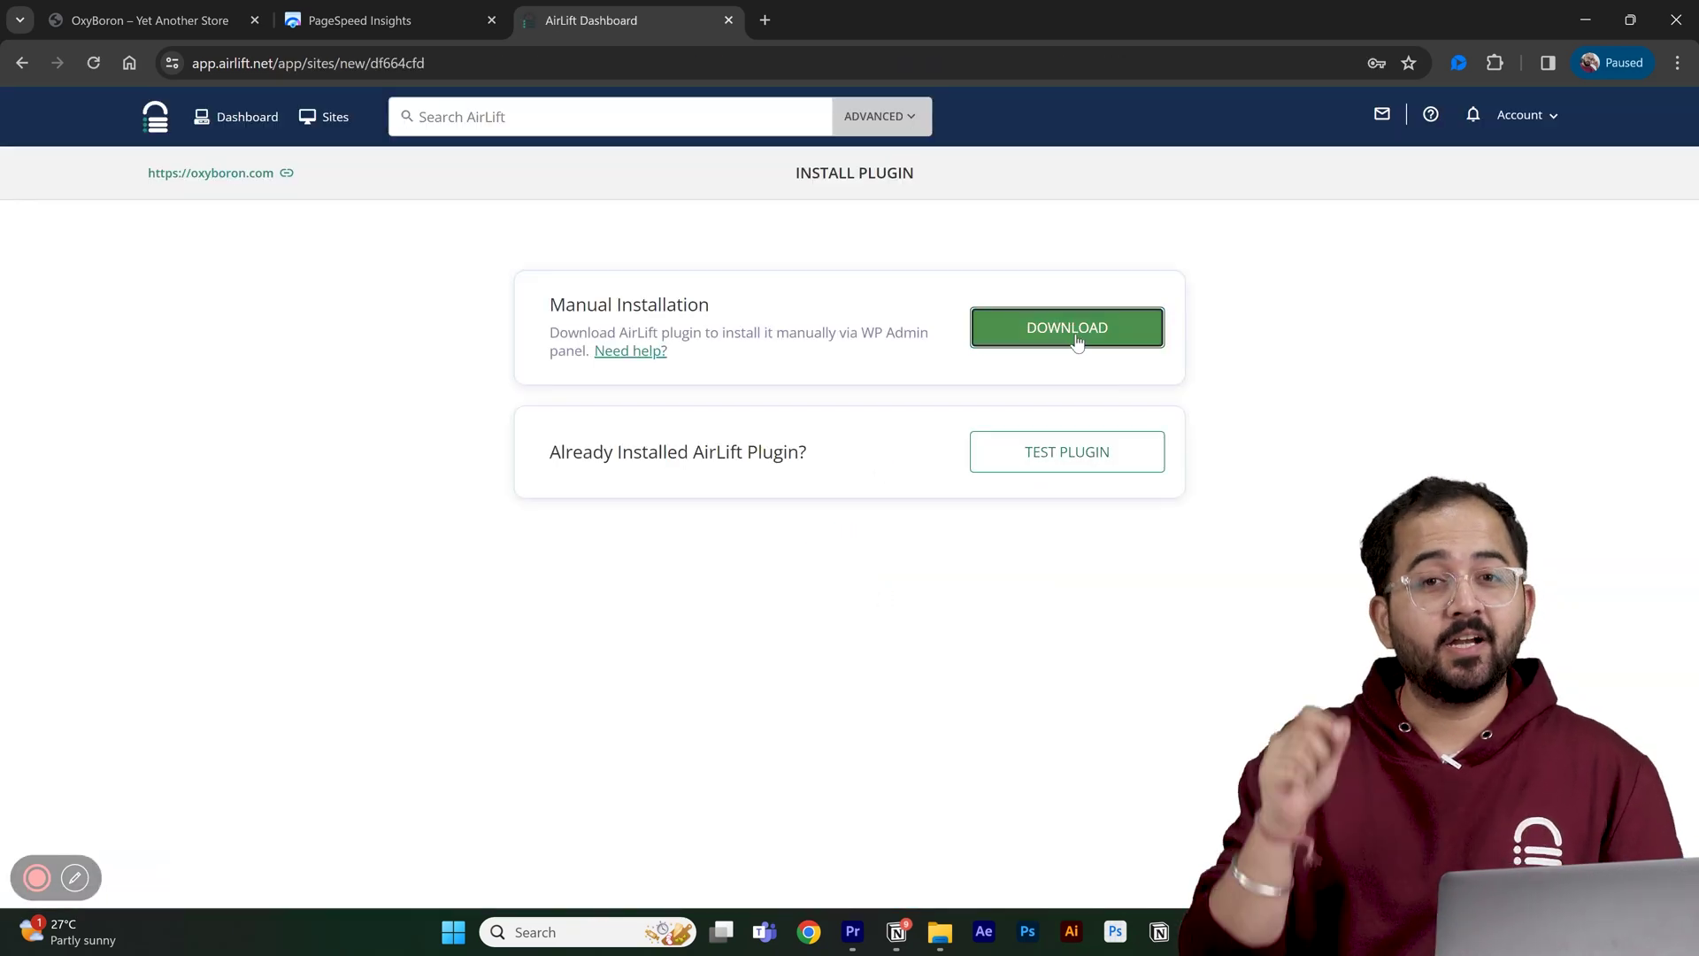
left_click(1067, 327)
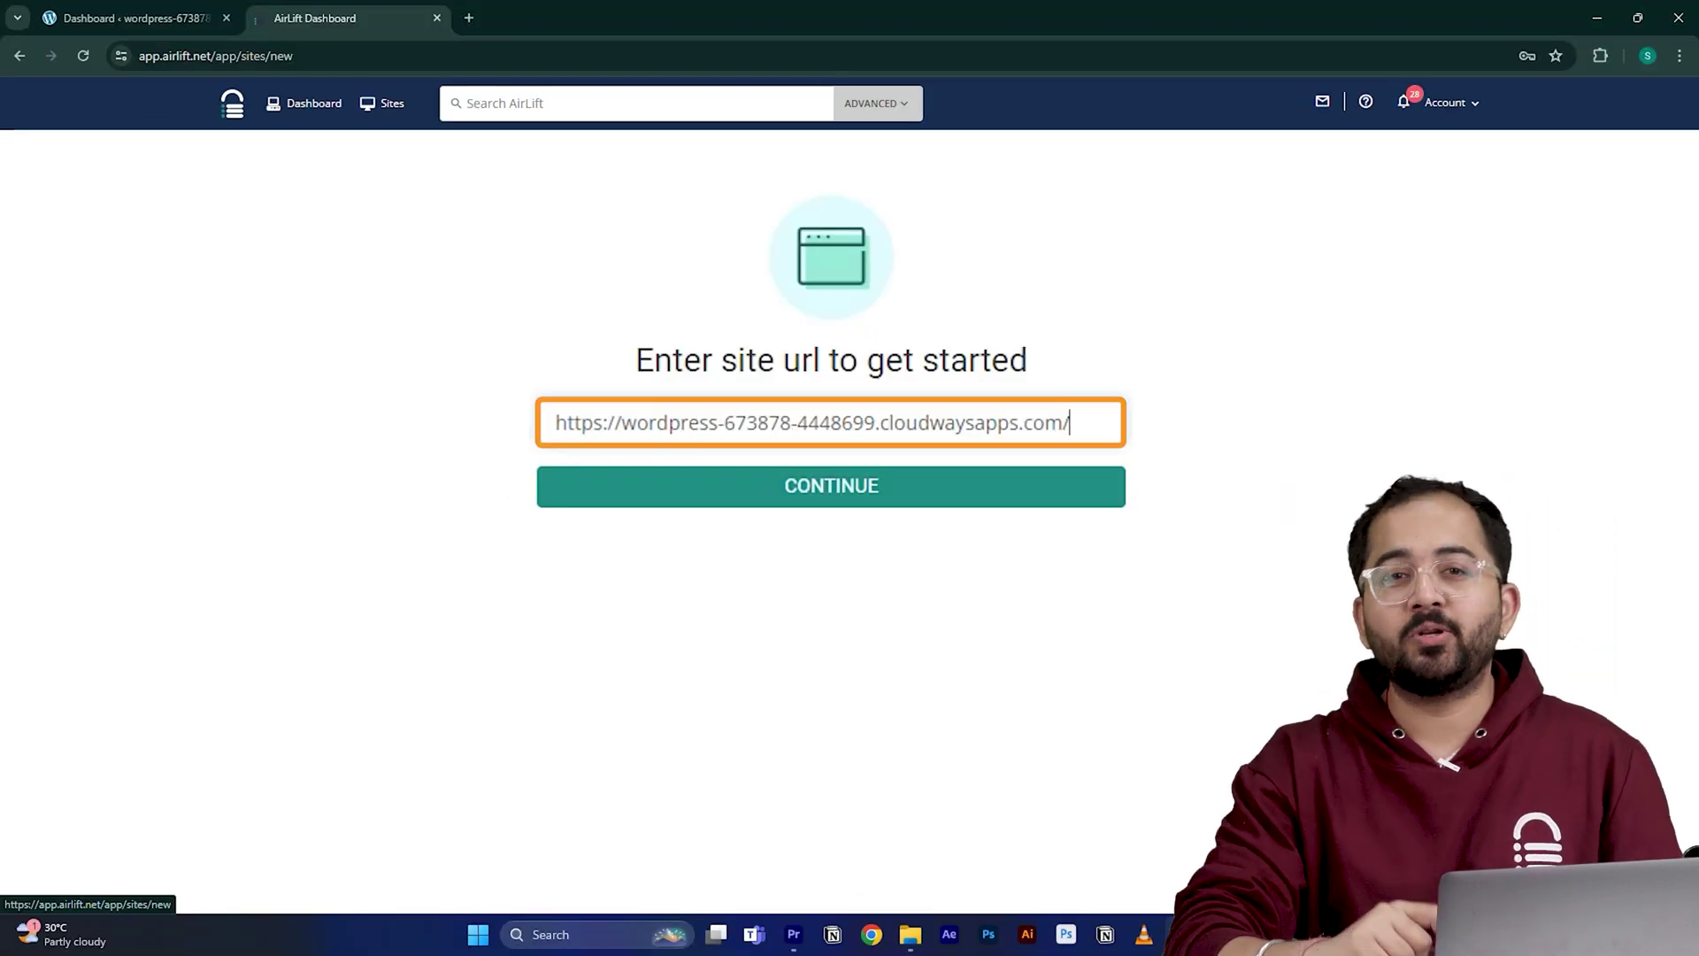
left_click(703, 487)
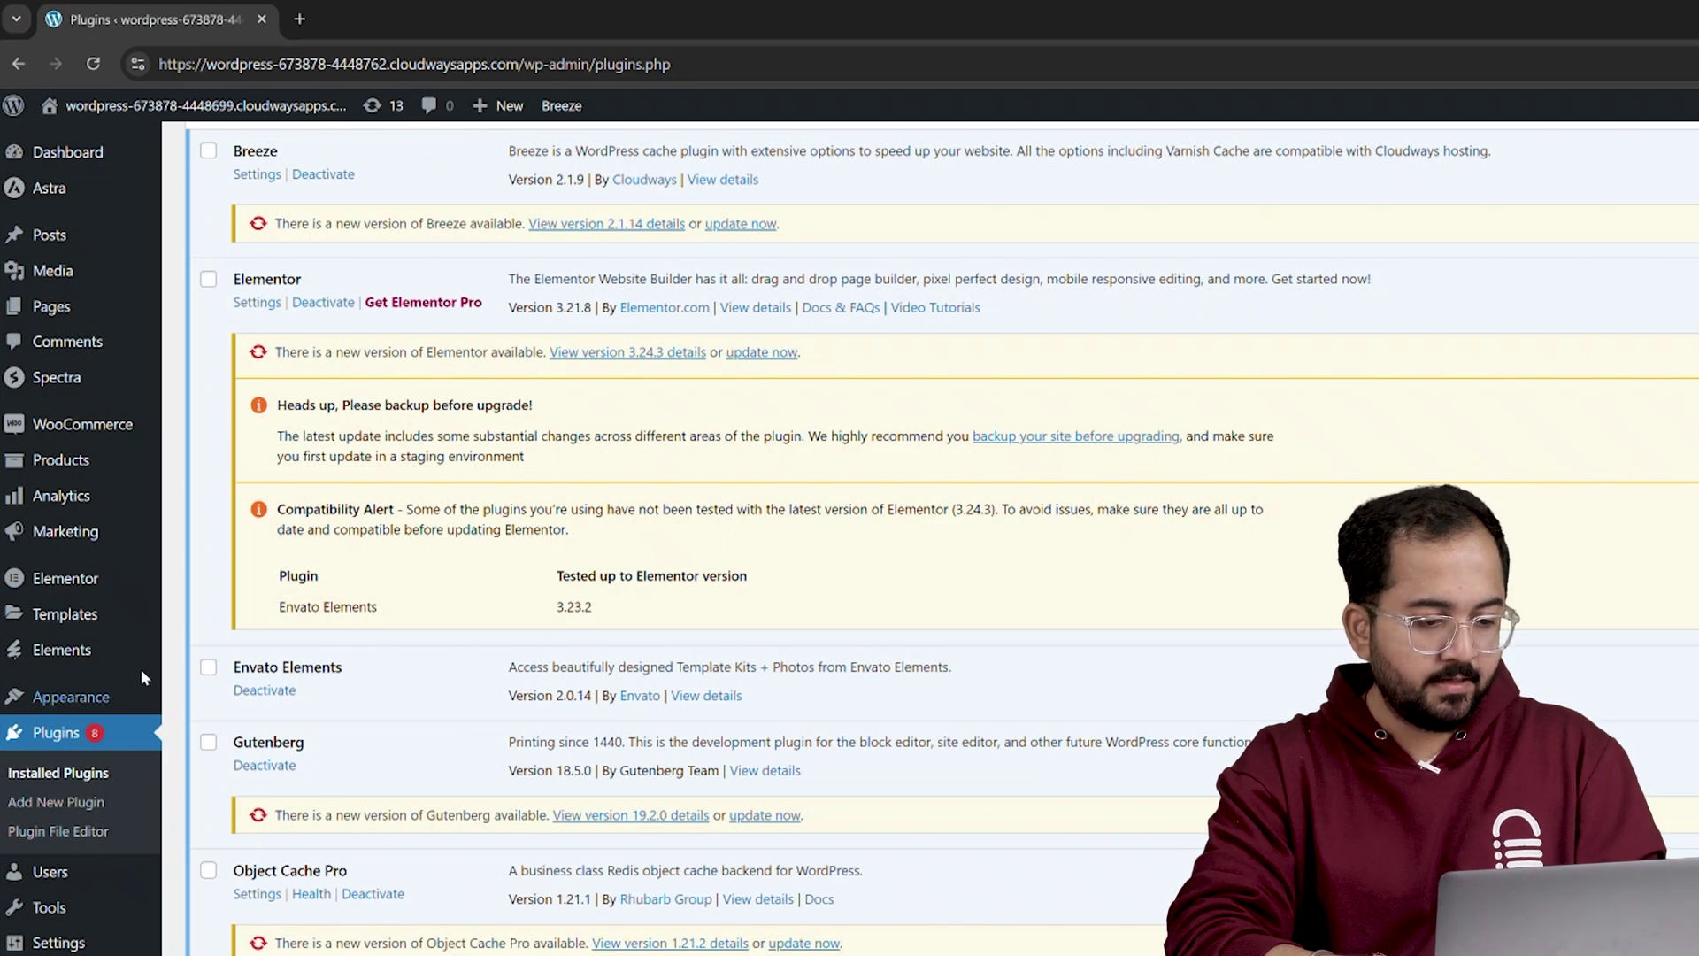
mouse_move(62, 650)
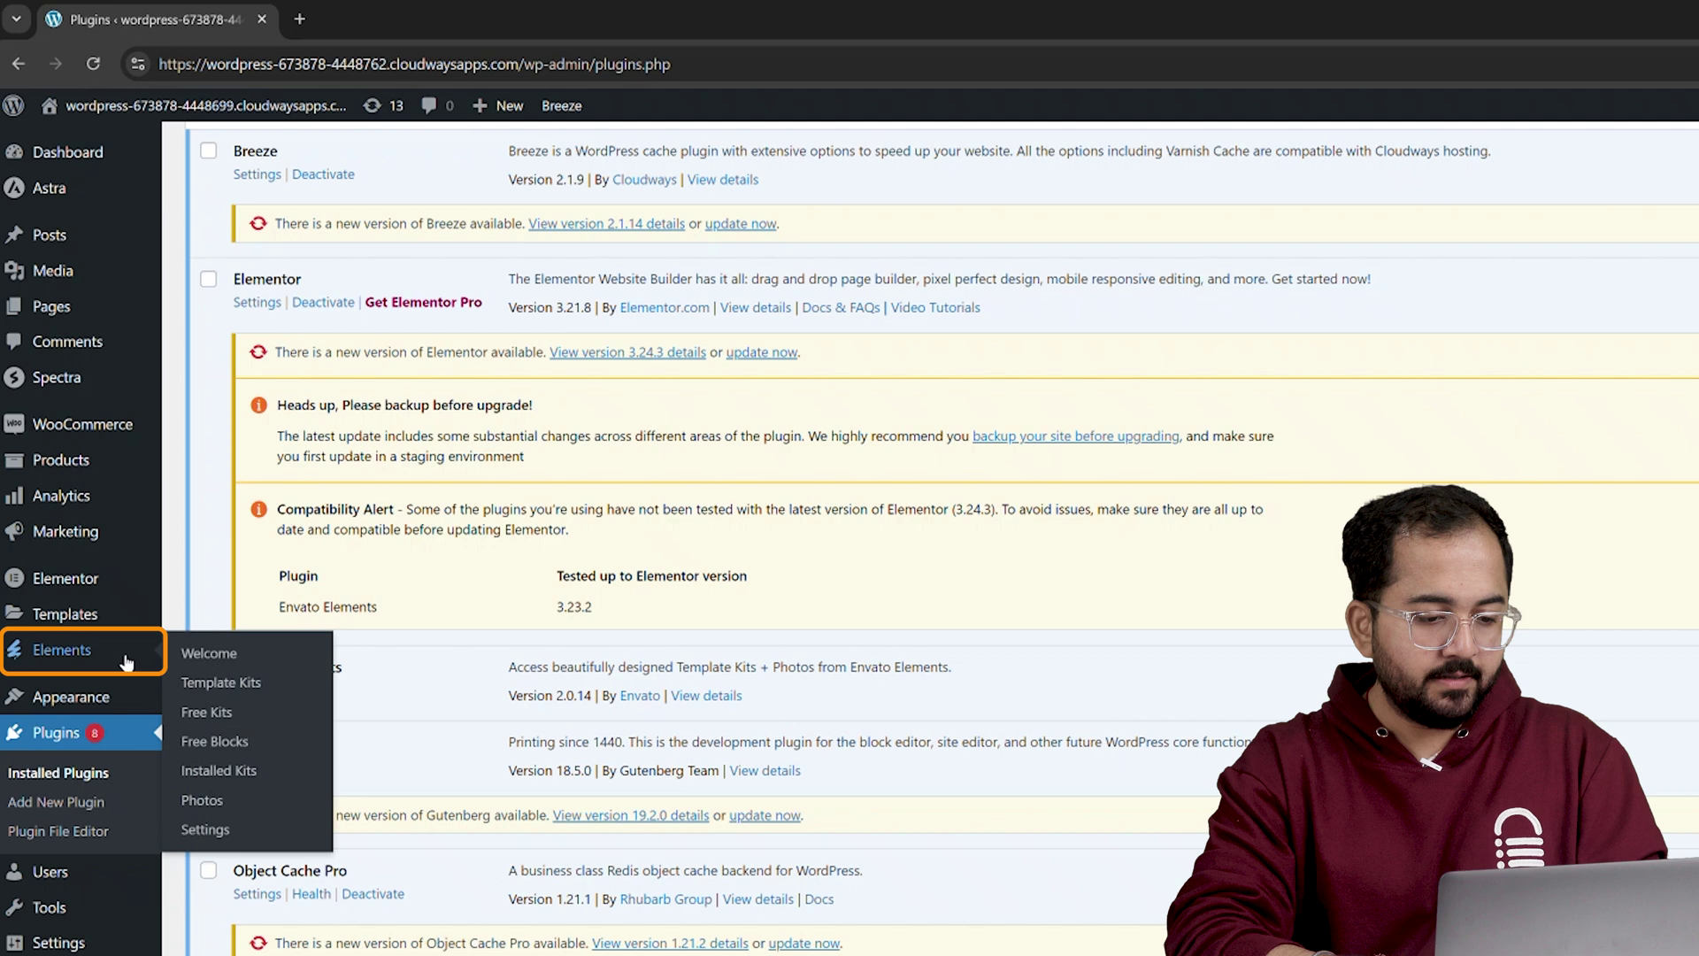
Filter the Envato Elements free kits catalogue to the Creative & Design category
left_click(185, 713)
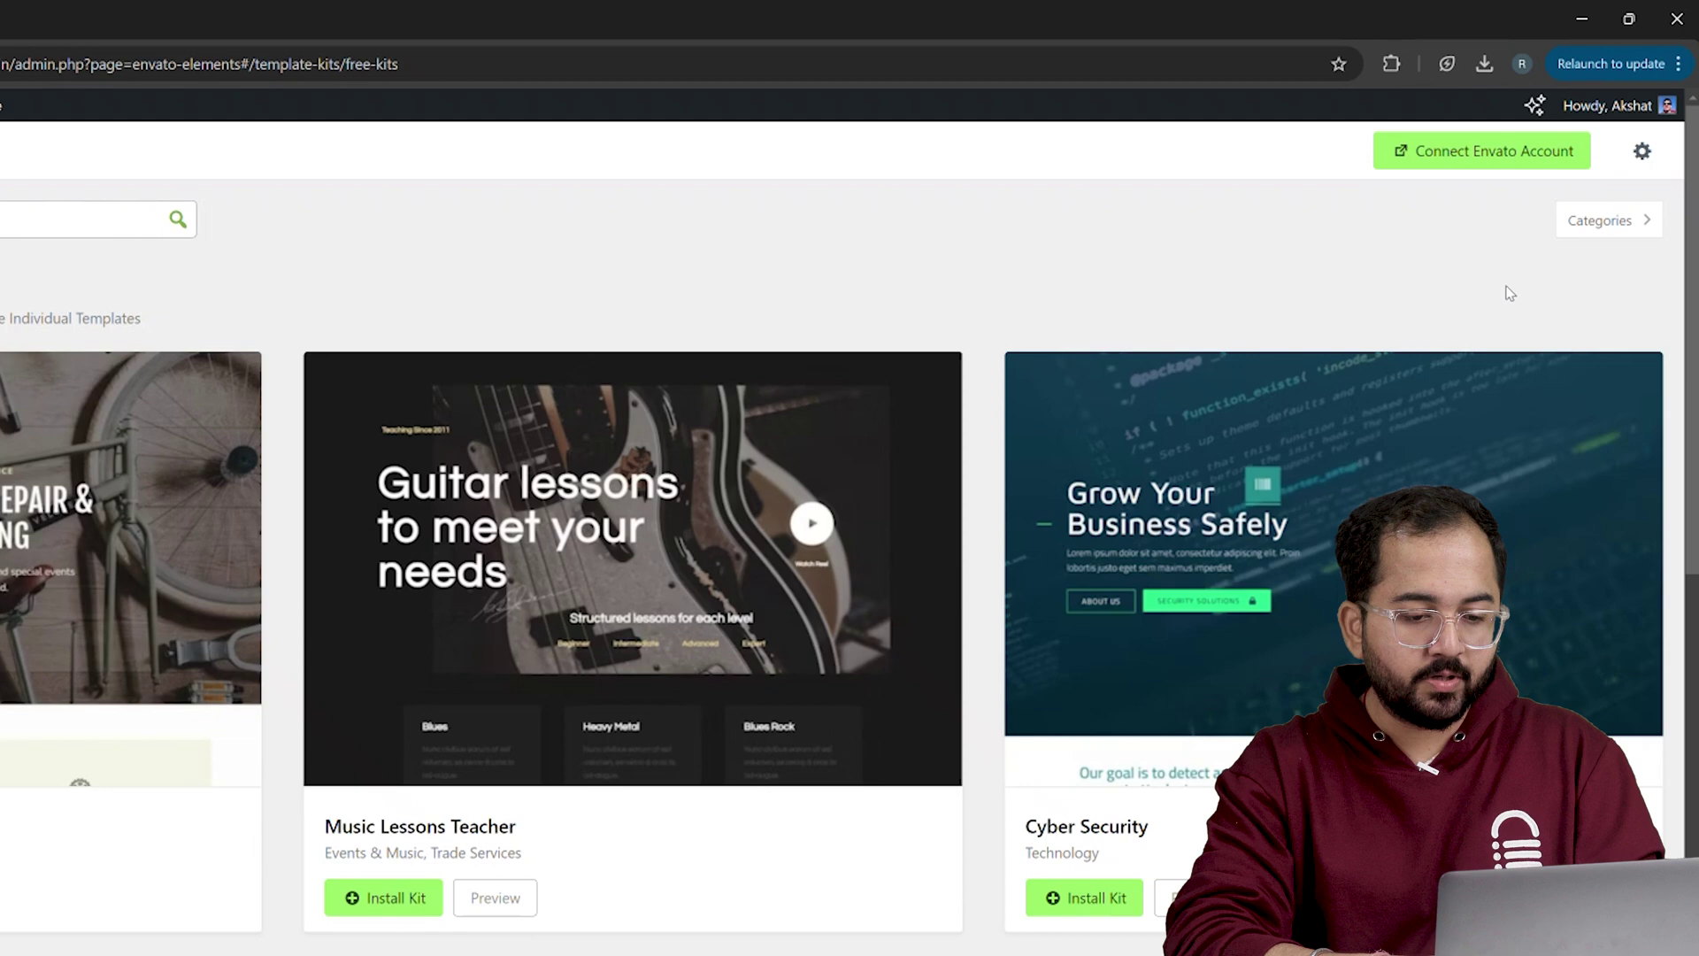
left_click(1627, 164)
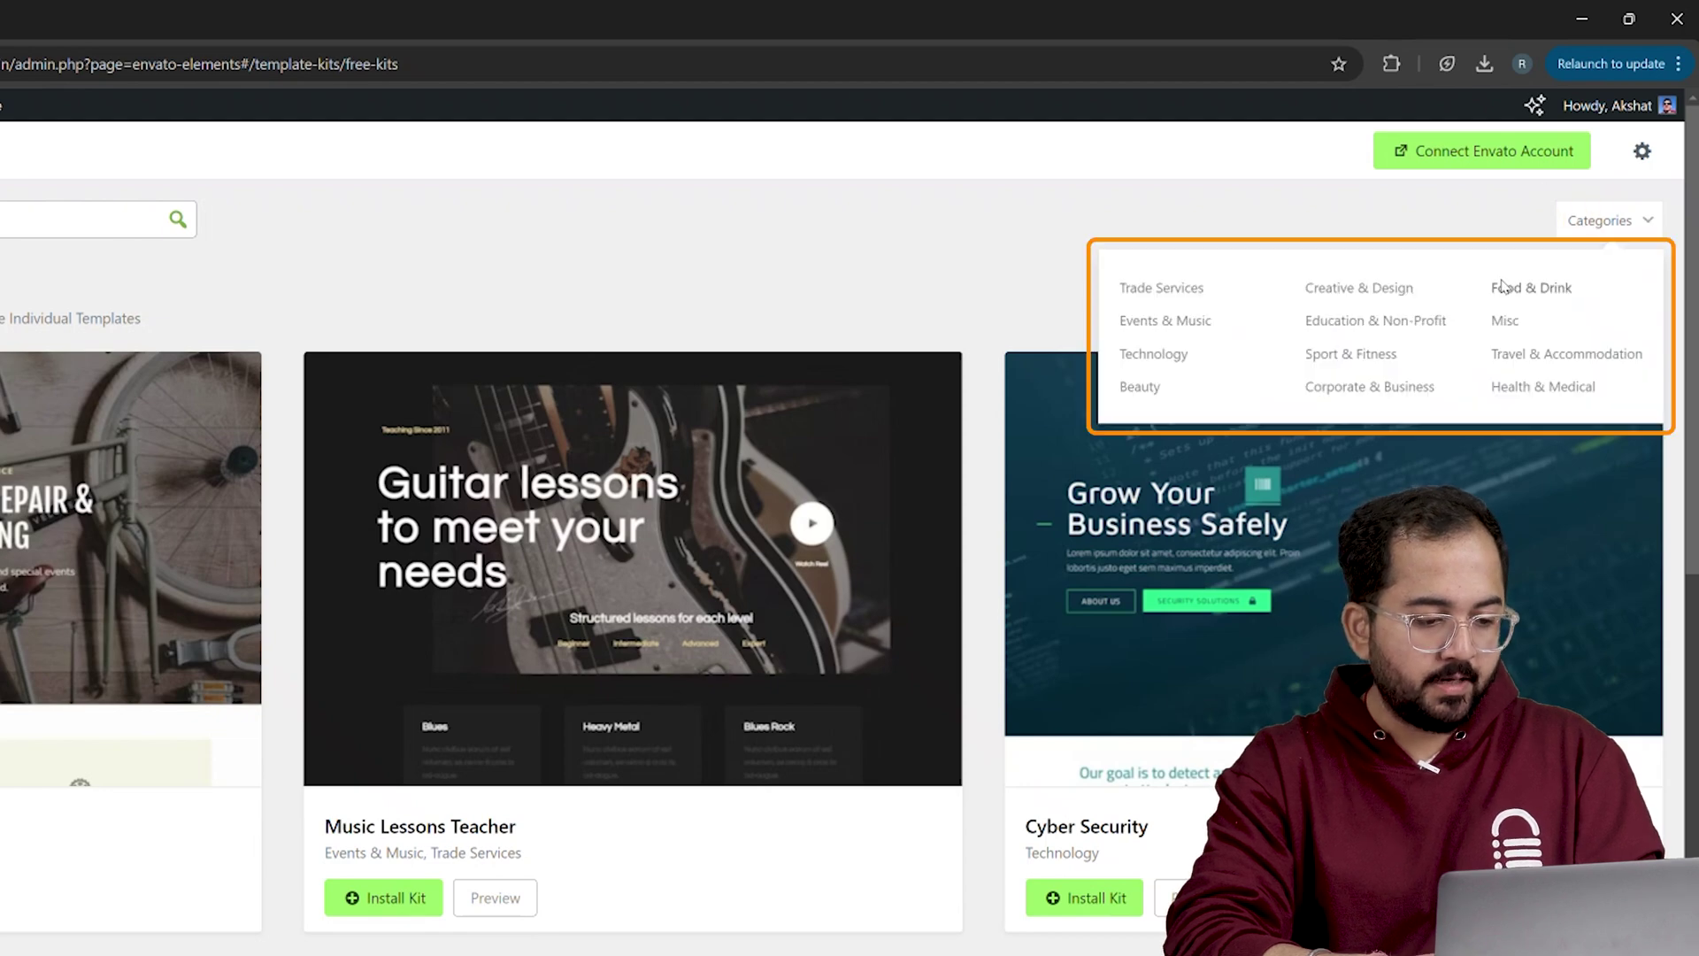
left_click(1359, 287)
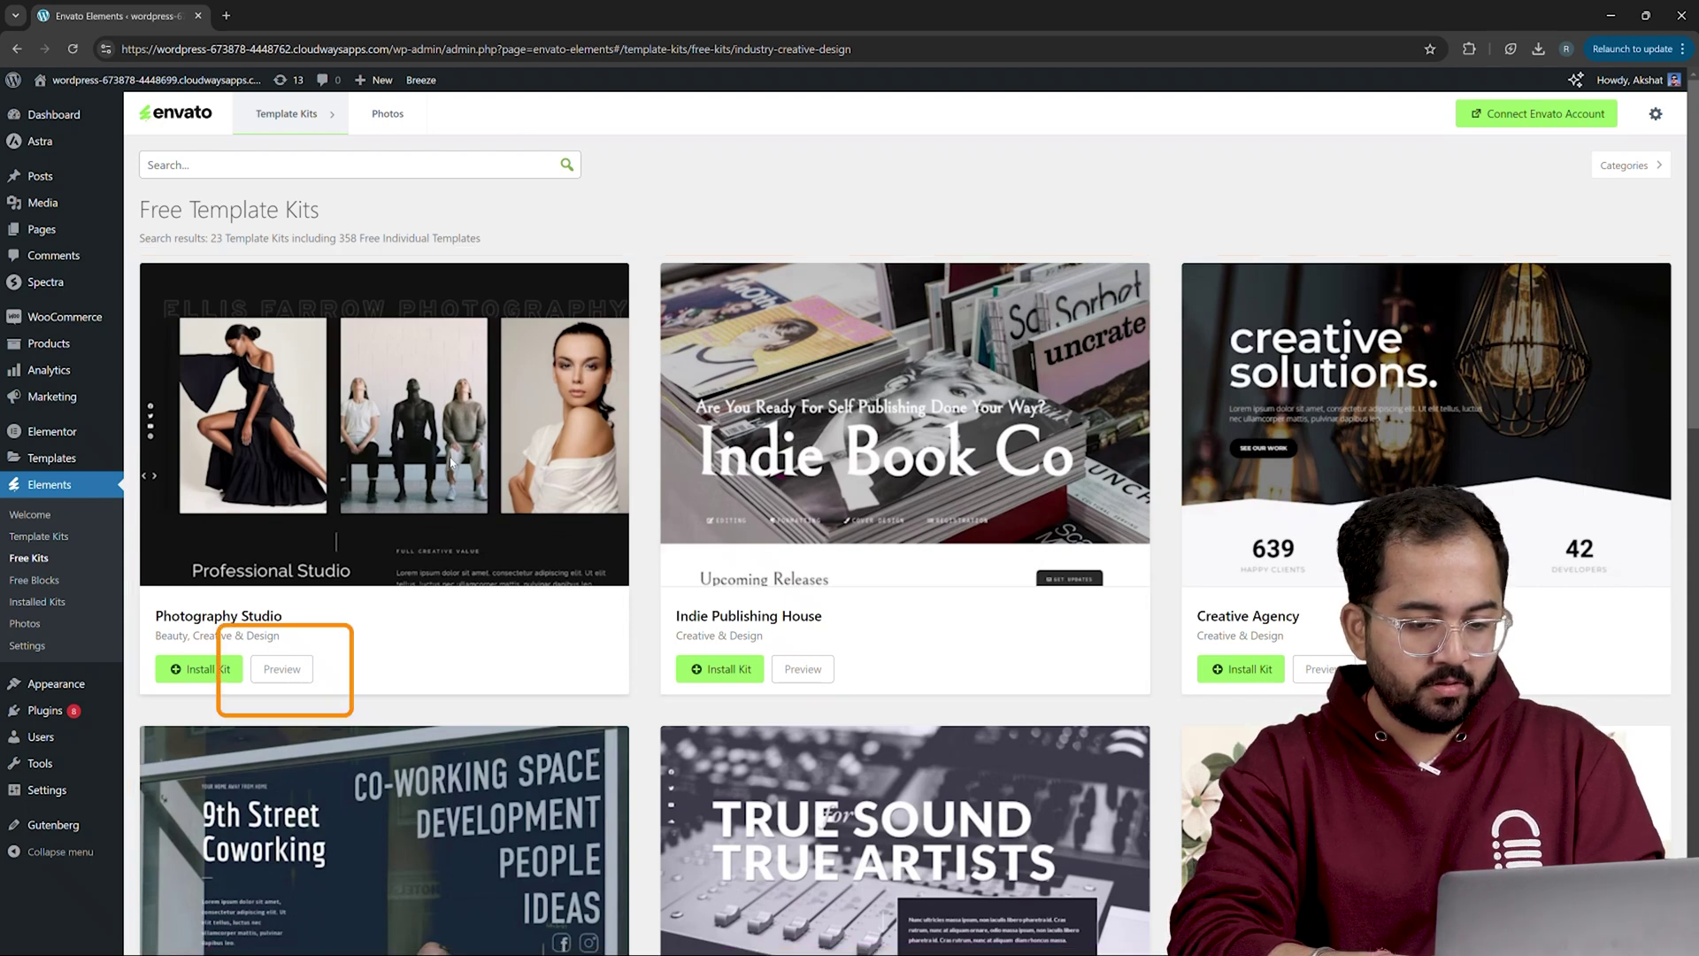
Preview Photography Studio's Services and Contact Us templates, then install the kit
left_click(282, 668)
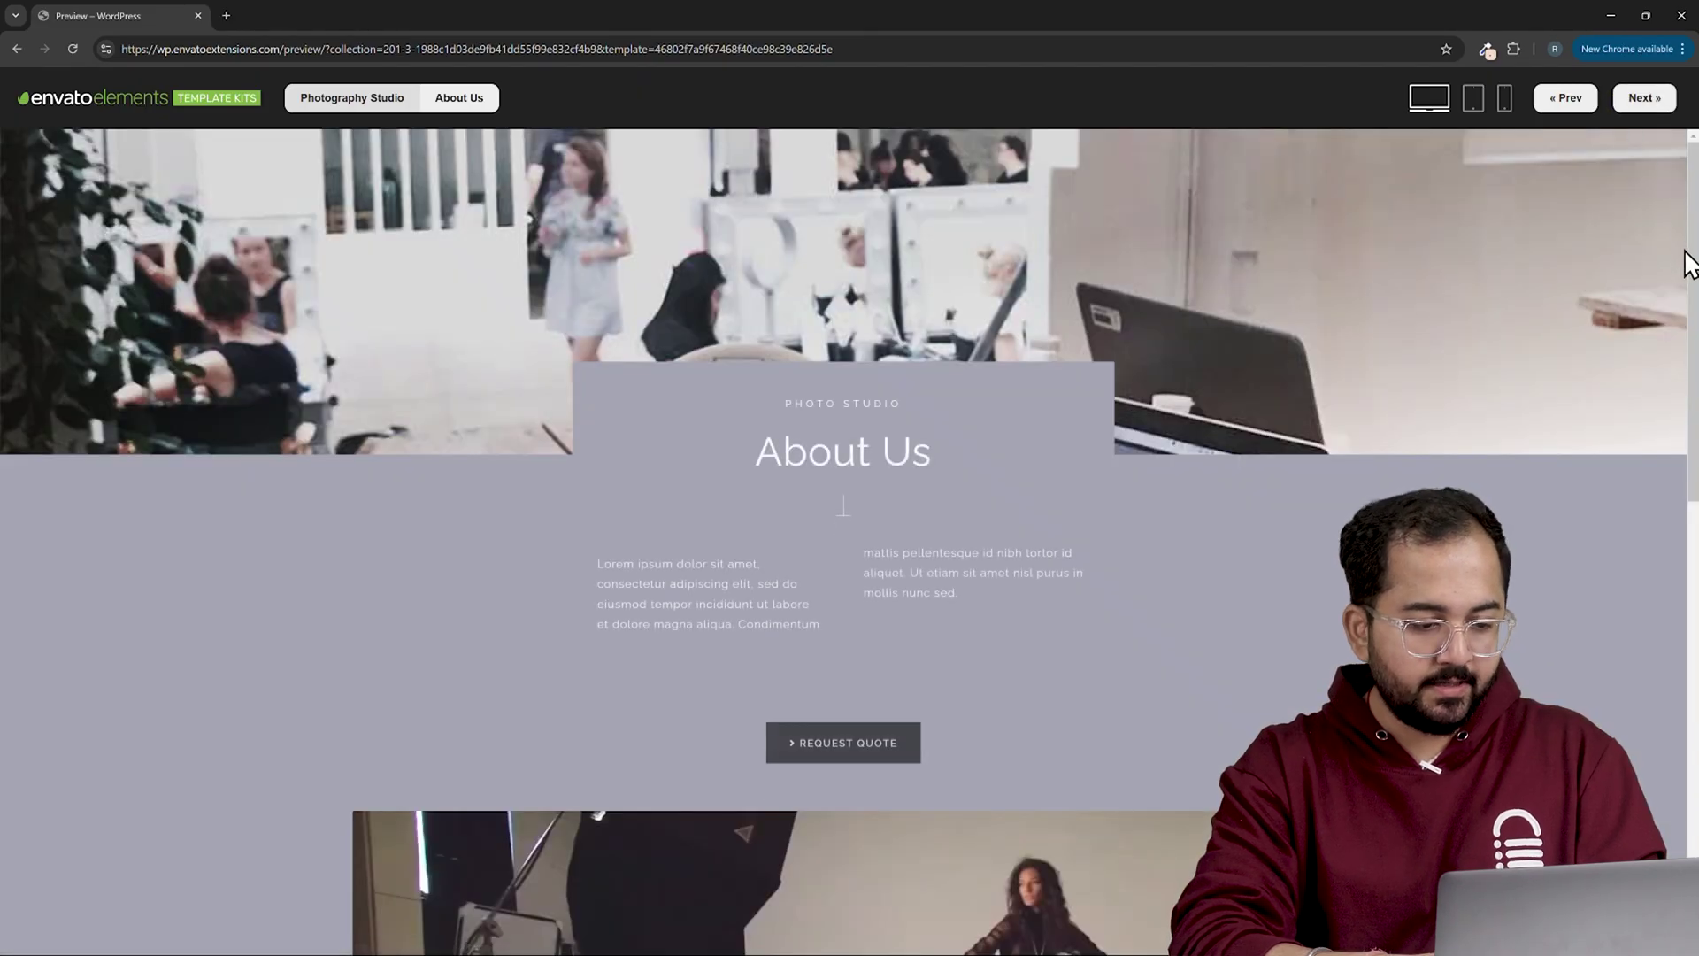
scroll(1690, 258, "down", 5)
left_click(1643, 98)
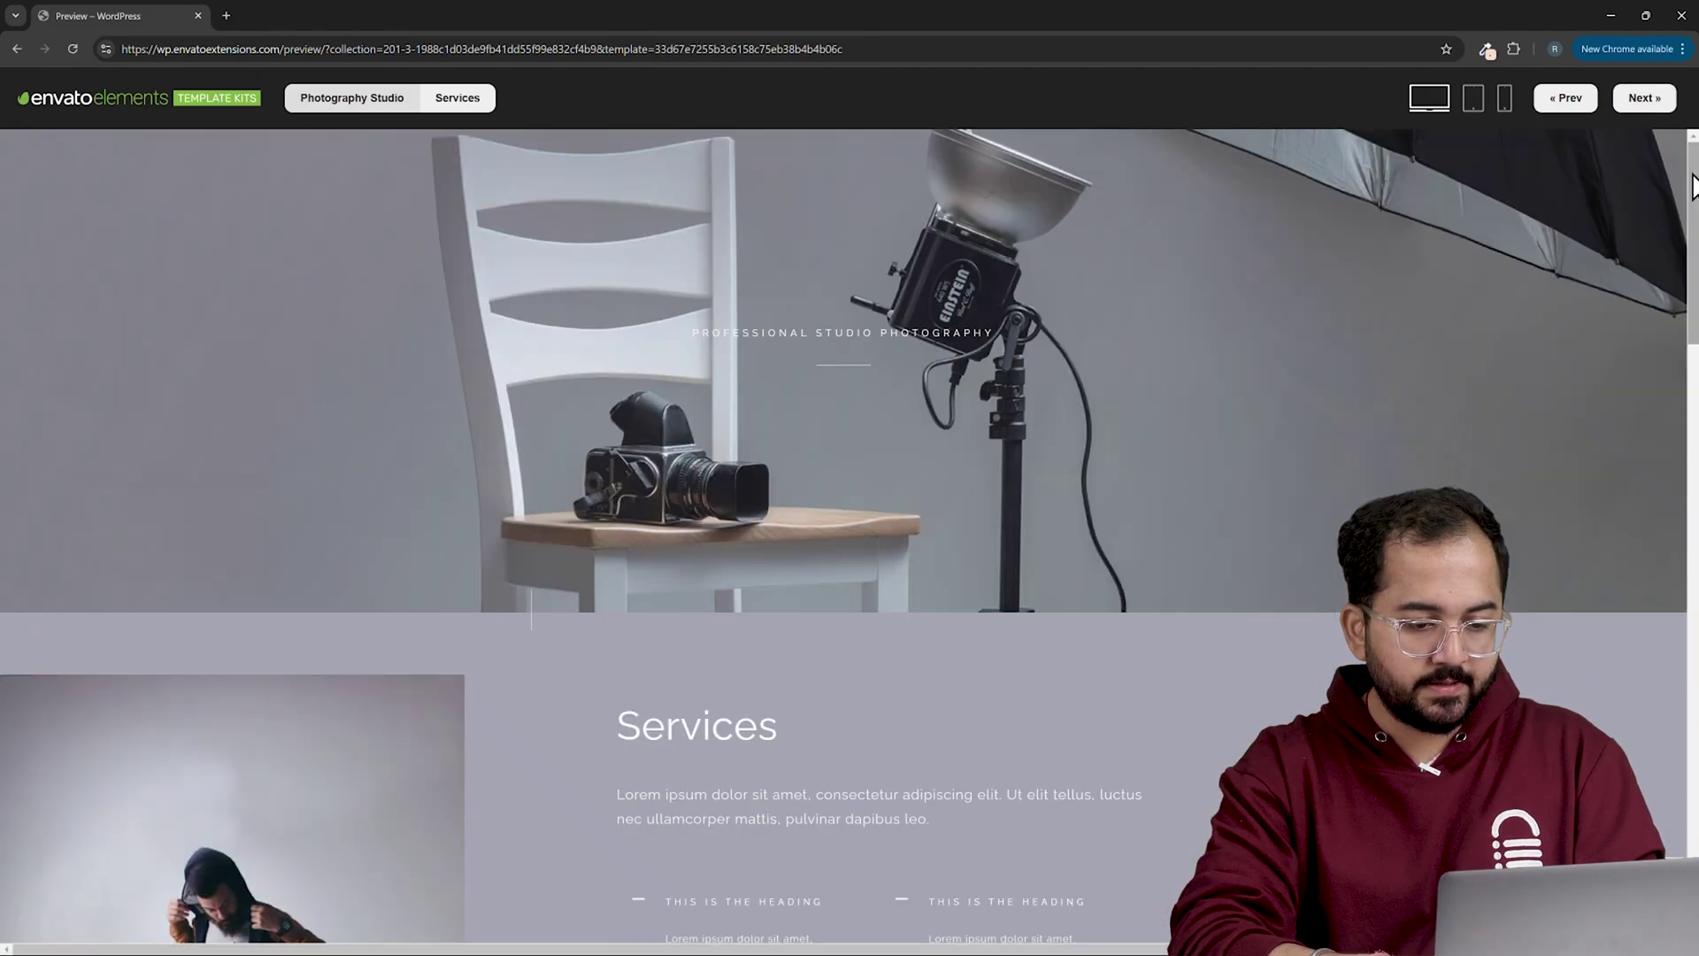
scroll(1695, 179, "down", 1)
left_click(1643, 97)
scroll(1686, 199, "down", 4)
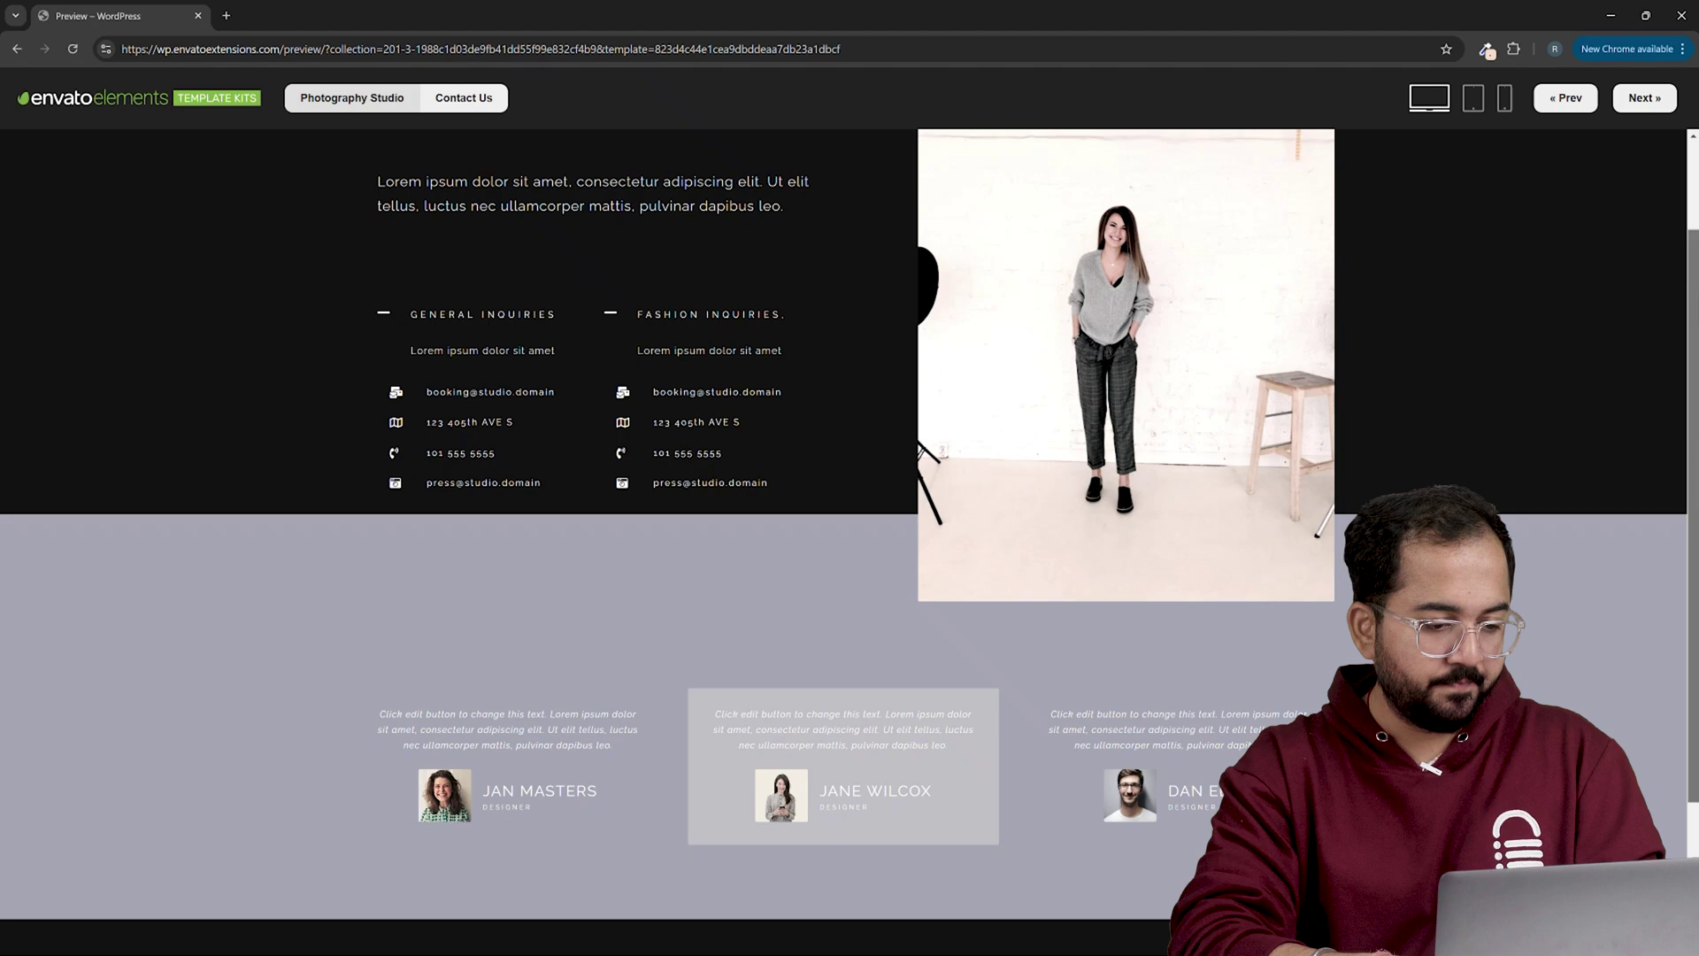
scroll(1687, 265, "down", 4)
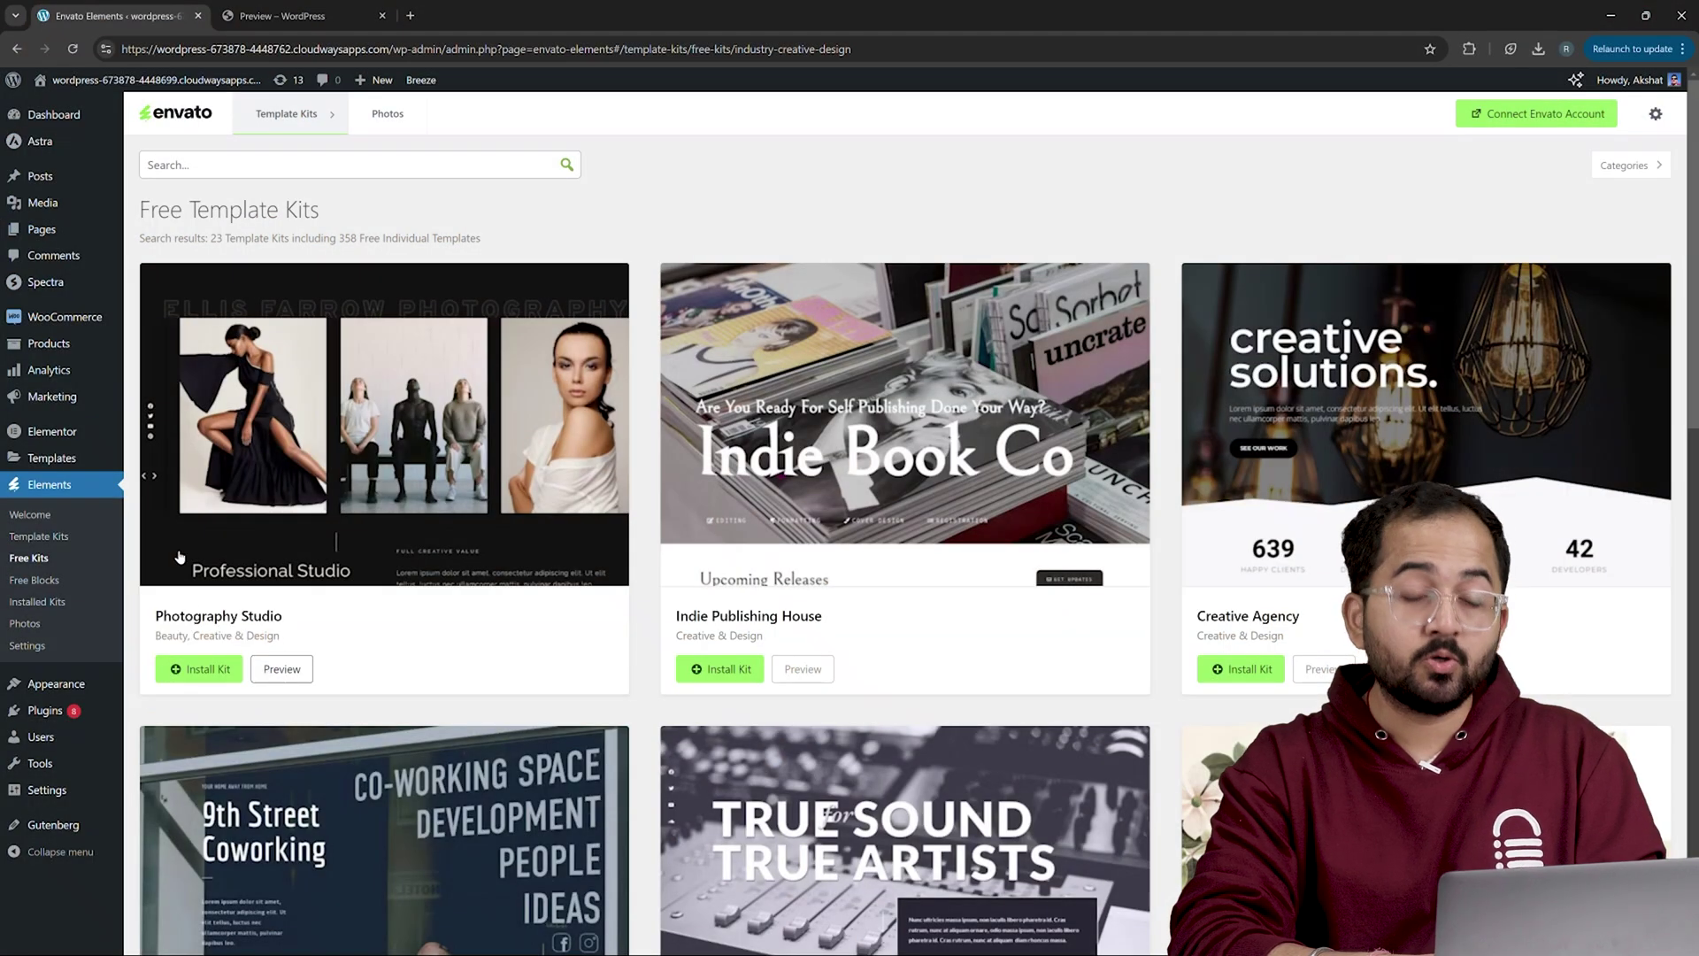
left_click(199, 670)
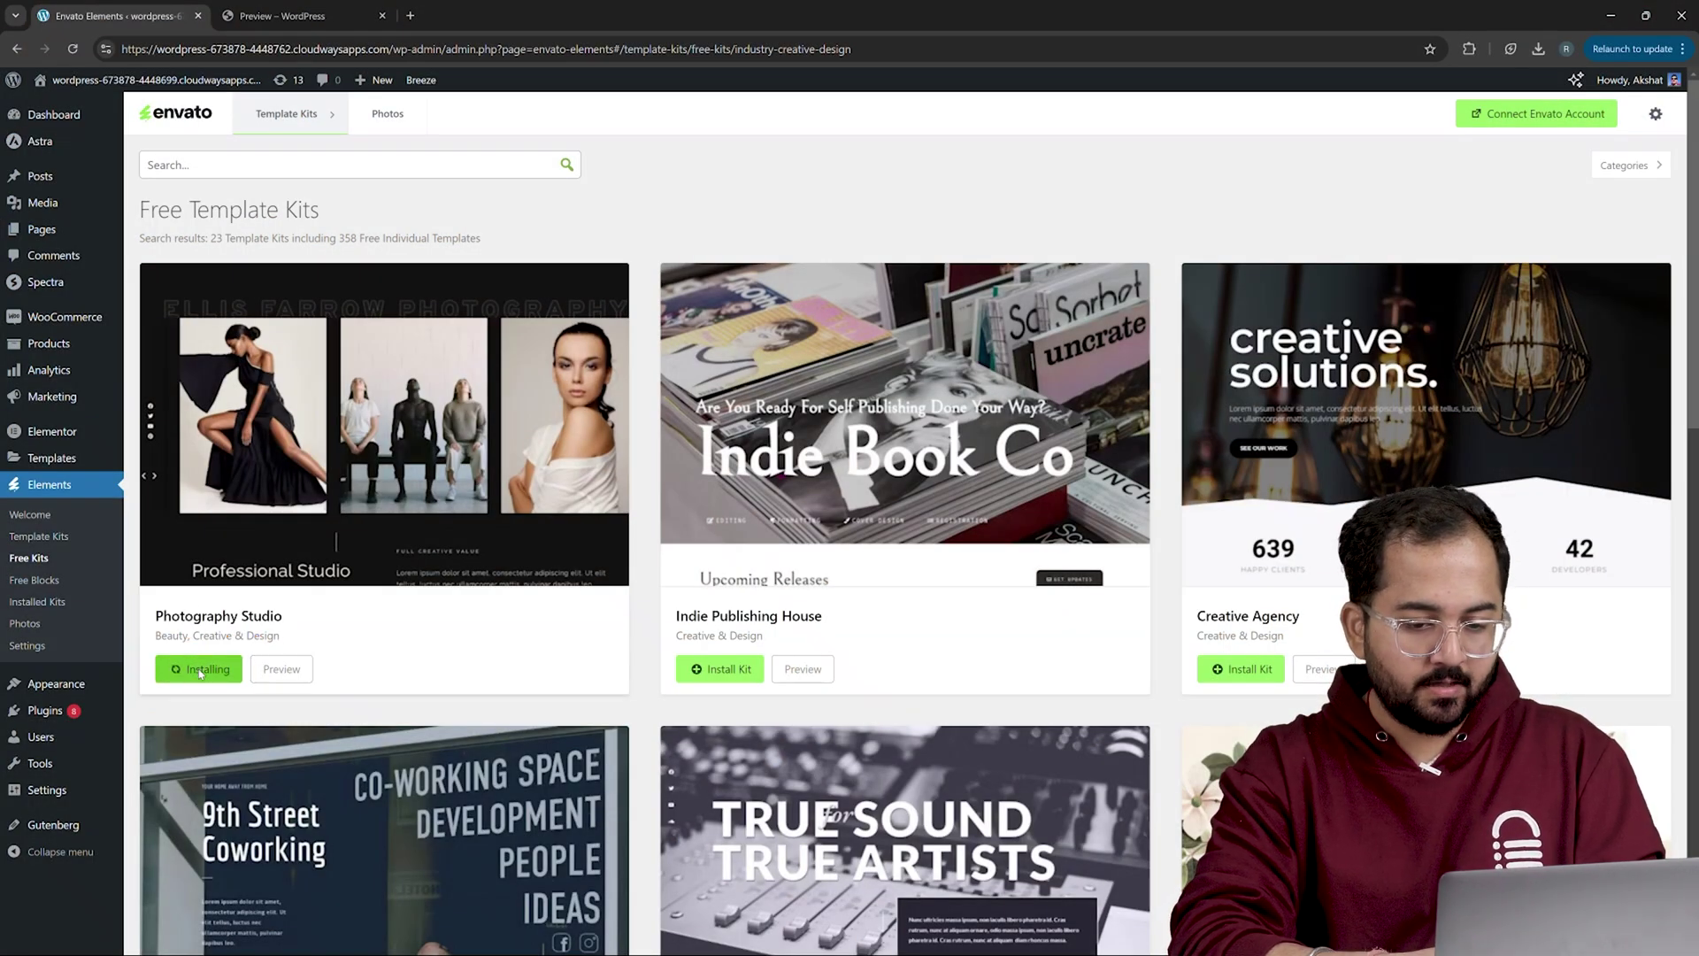
scroll(444, 594, "down", 5)
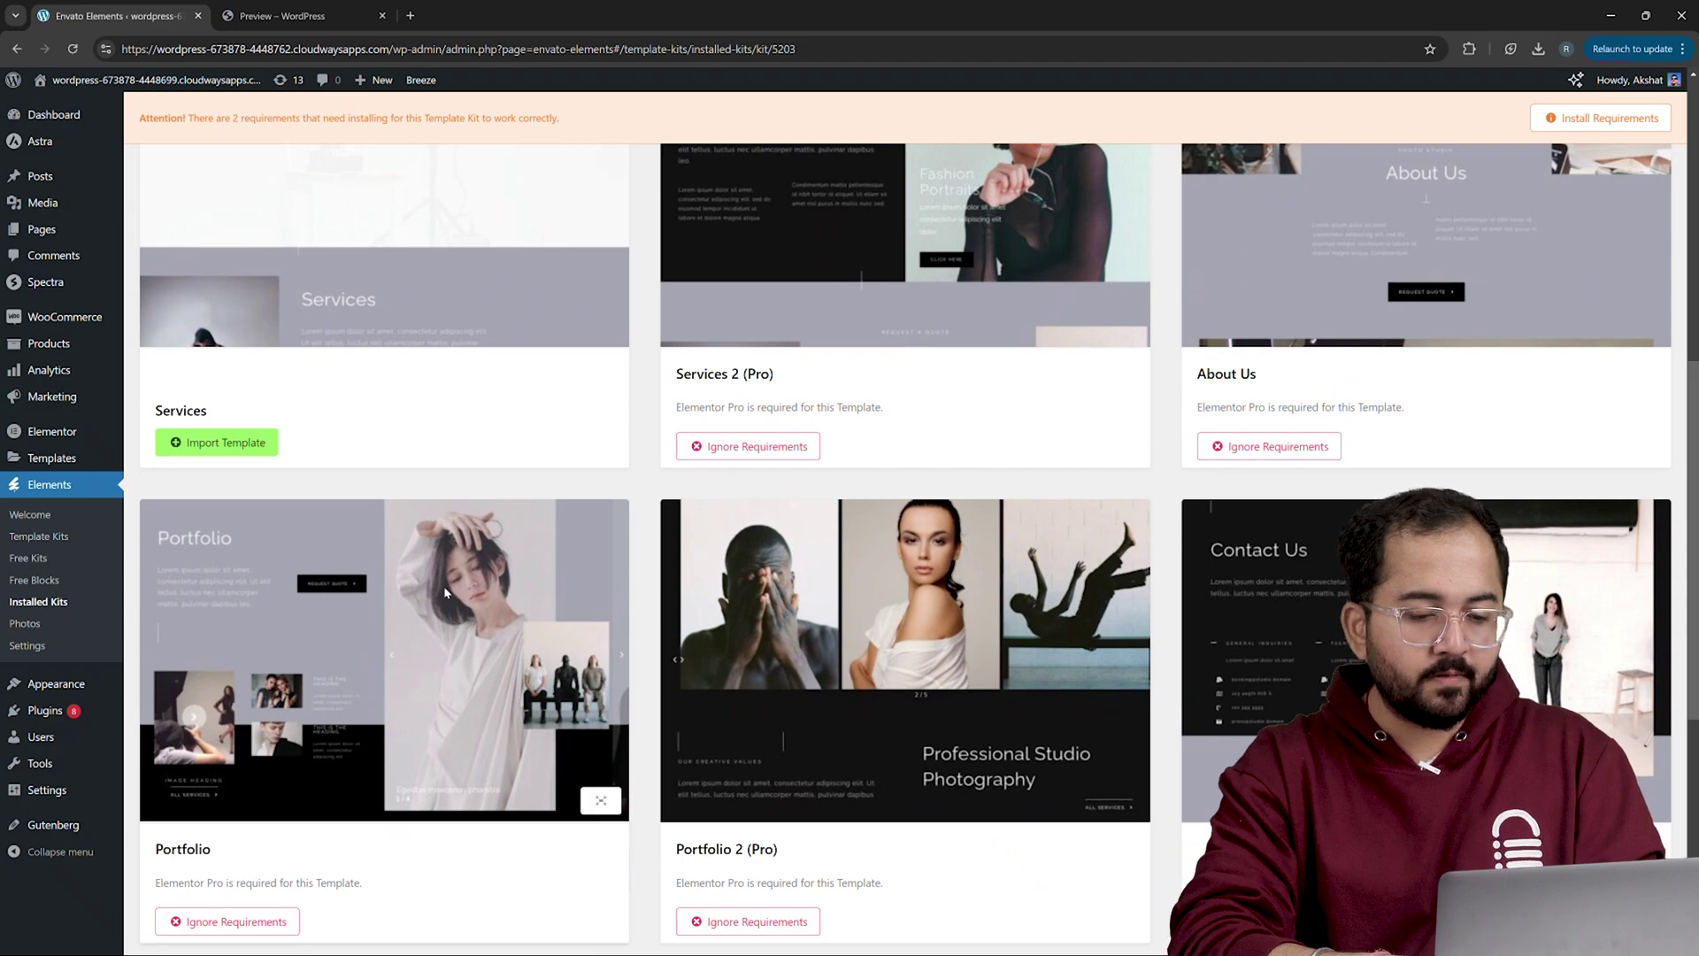
scroll(444, 594, "down", 4)
scroll(445, 593, "up", 5)
scroll(445, 594, "up", 4)
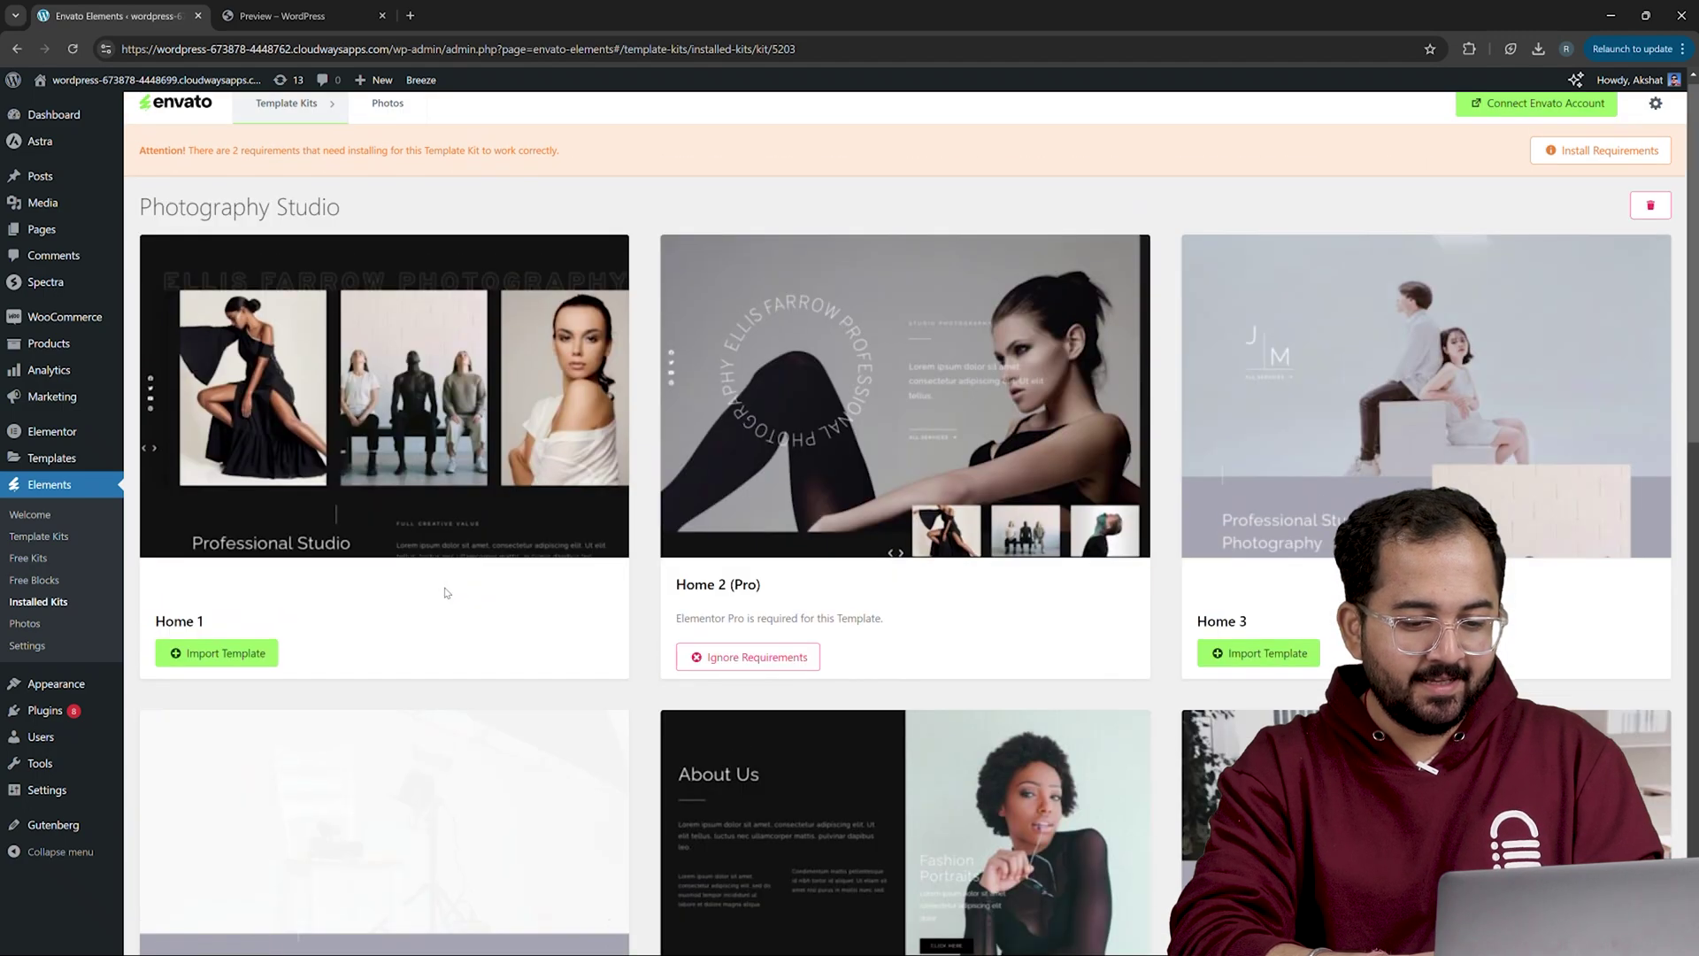
mouse_move(41, 229)
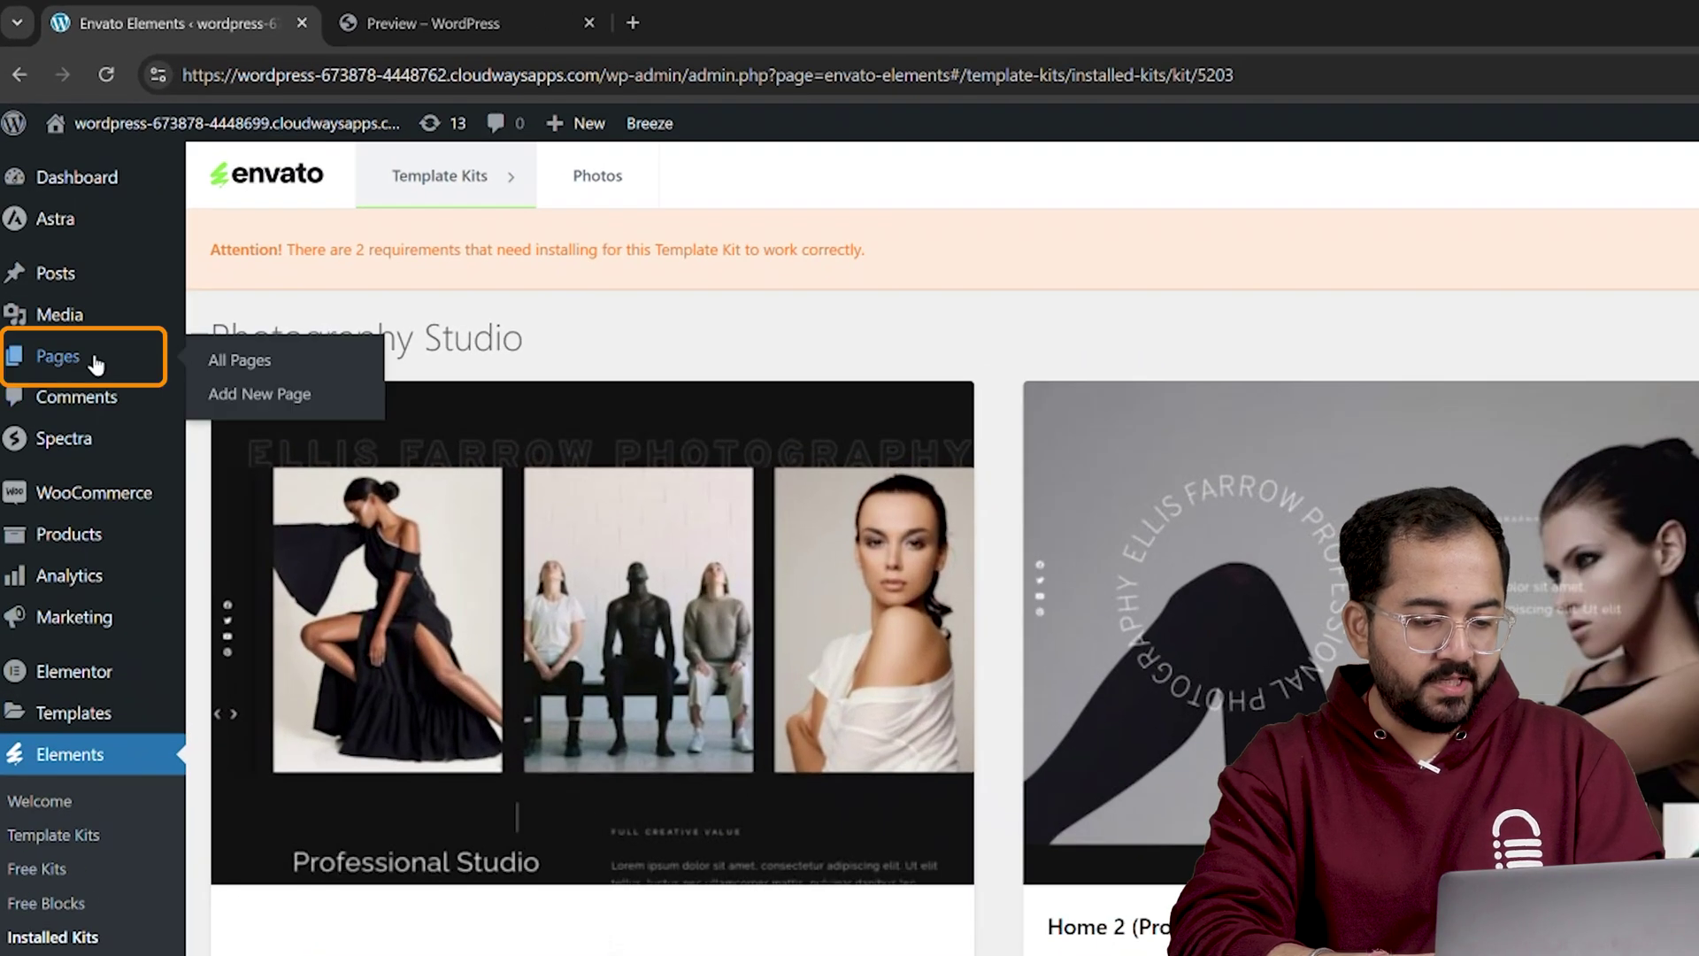
Add a new page titled 'Homepage' and confirm publishing it
left_click(229, 394)
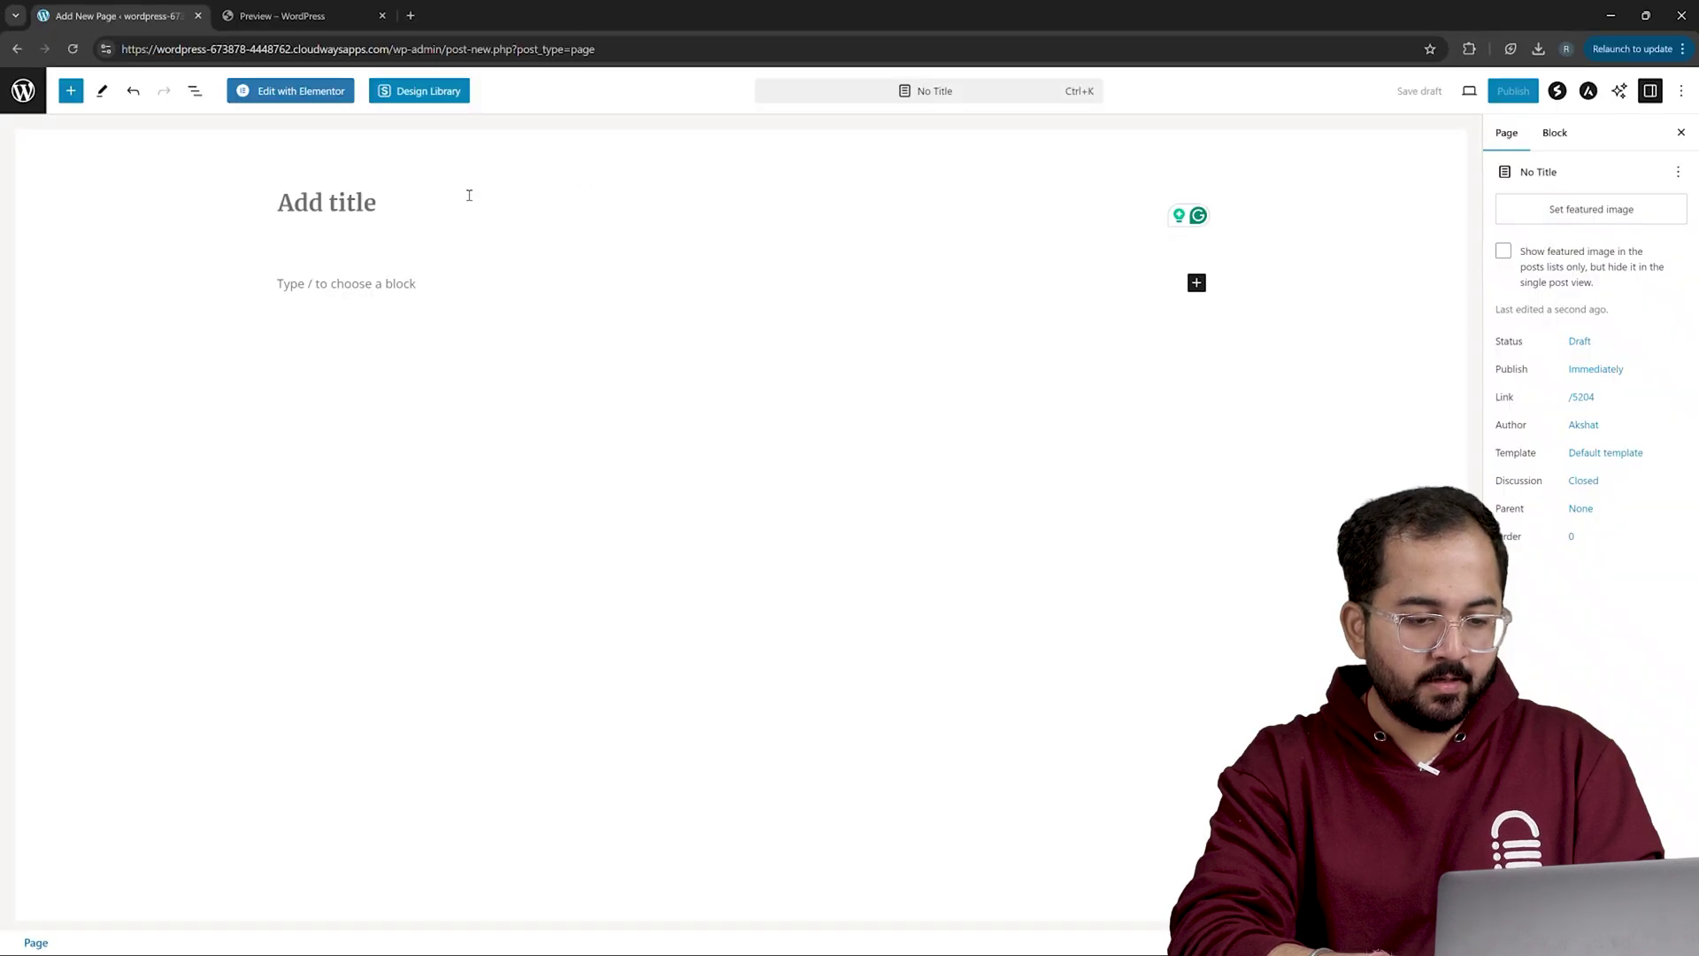
left_click(468, 199)
type("Ho")
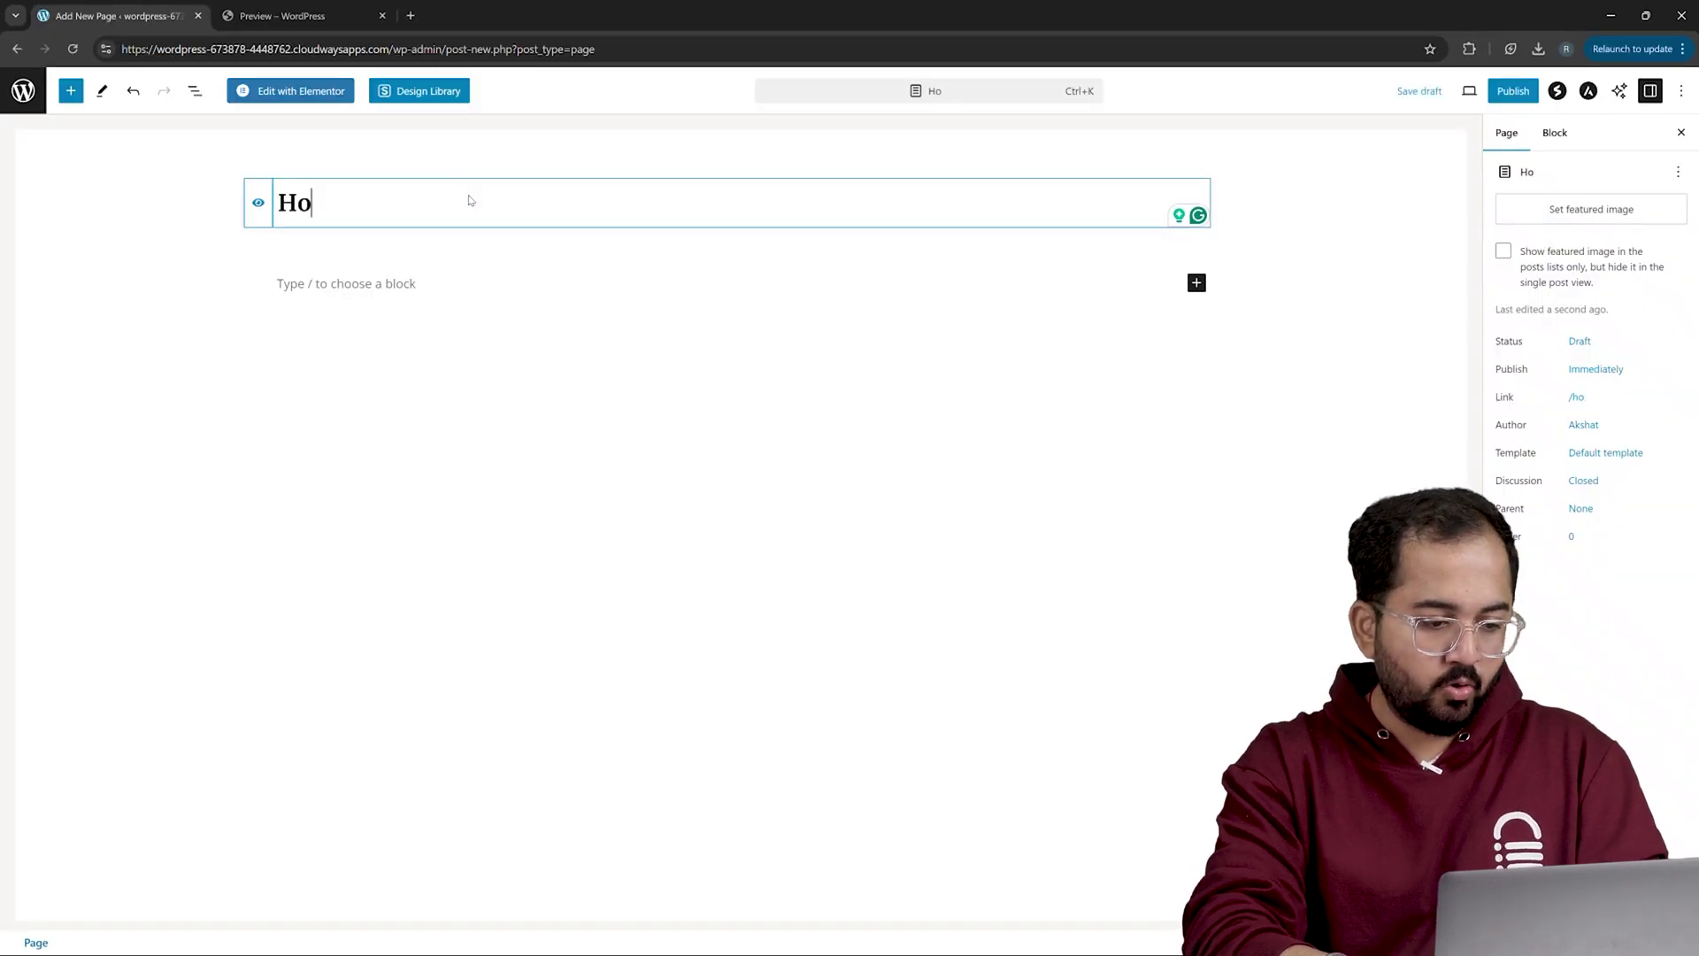
type("mepage")
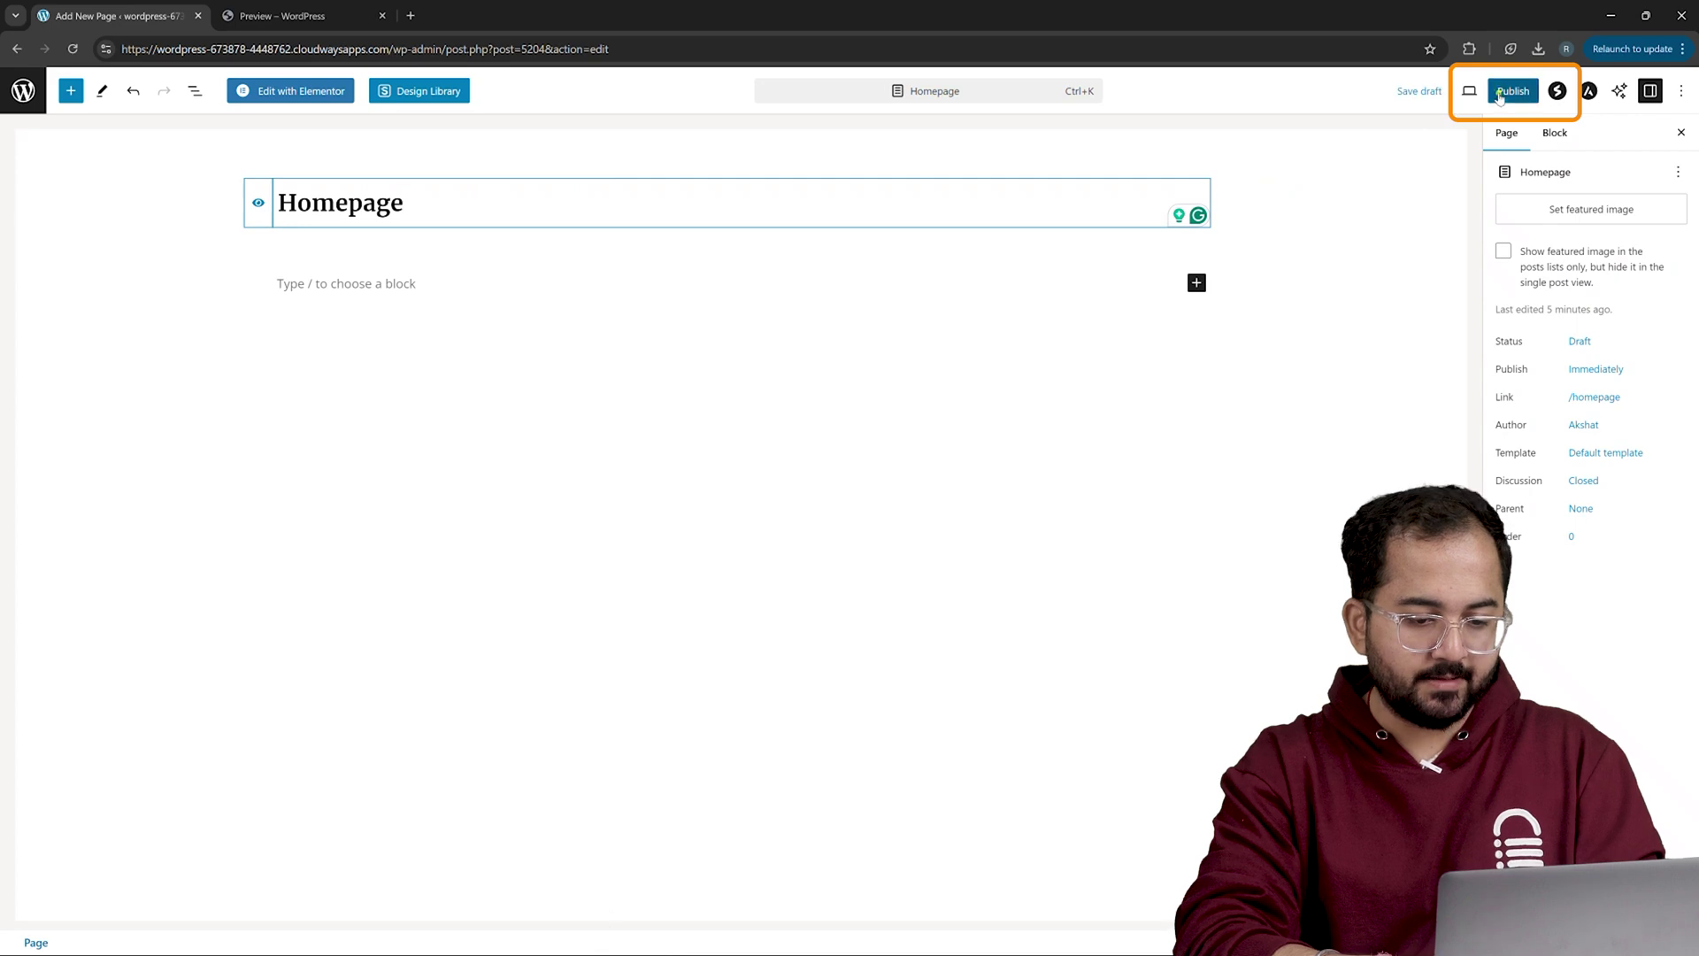
left_click(1513, 90)
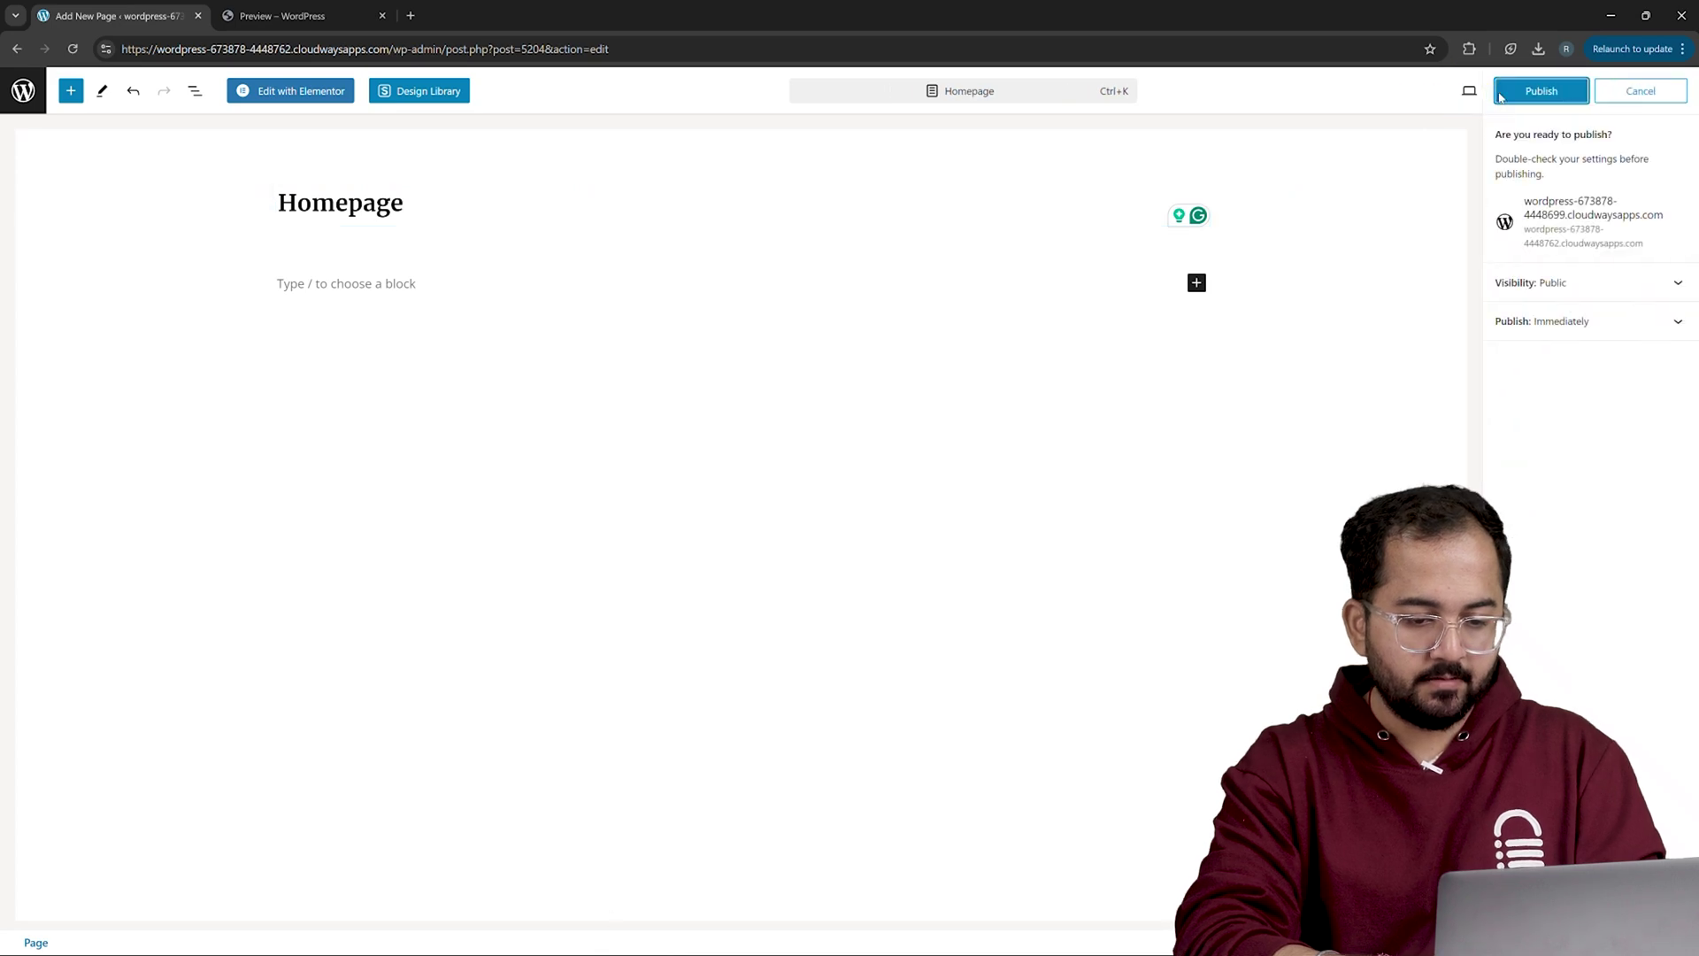
left_click(1530, 91)
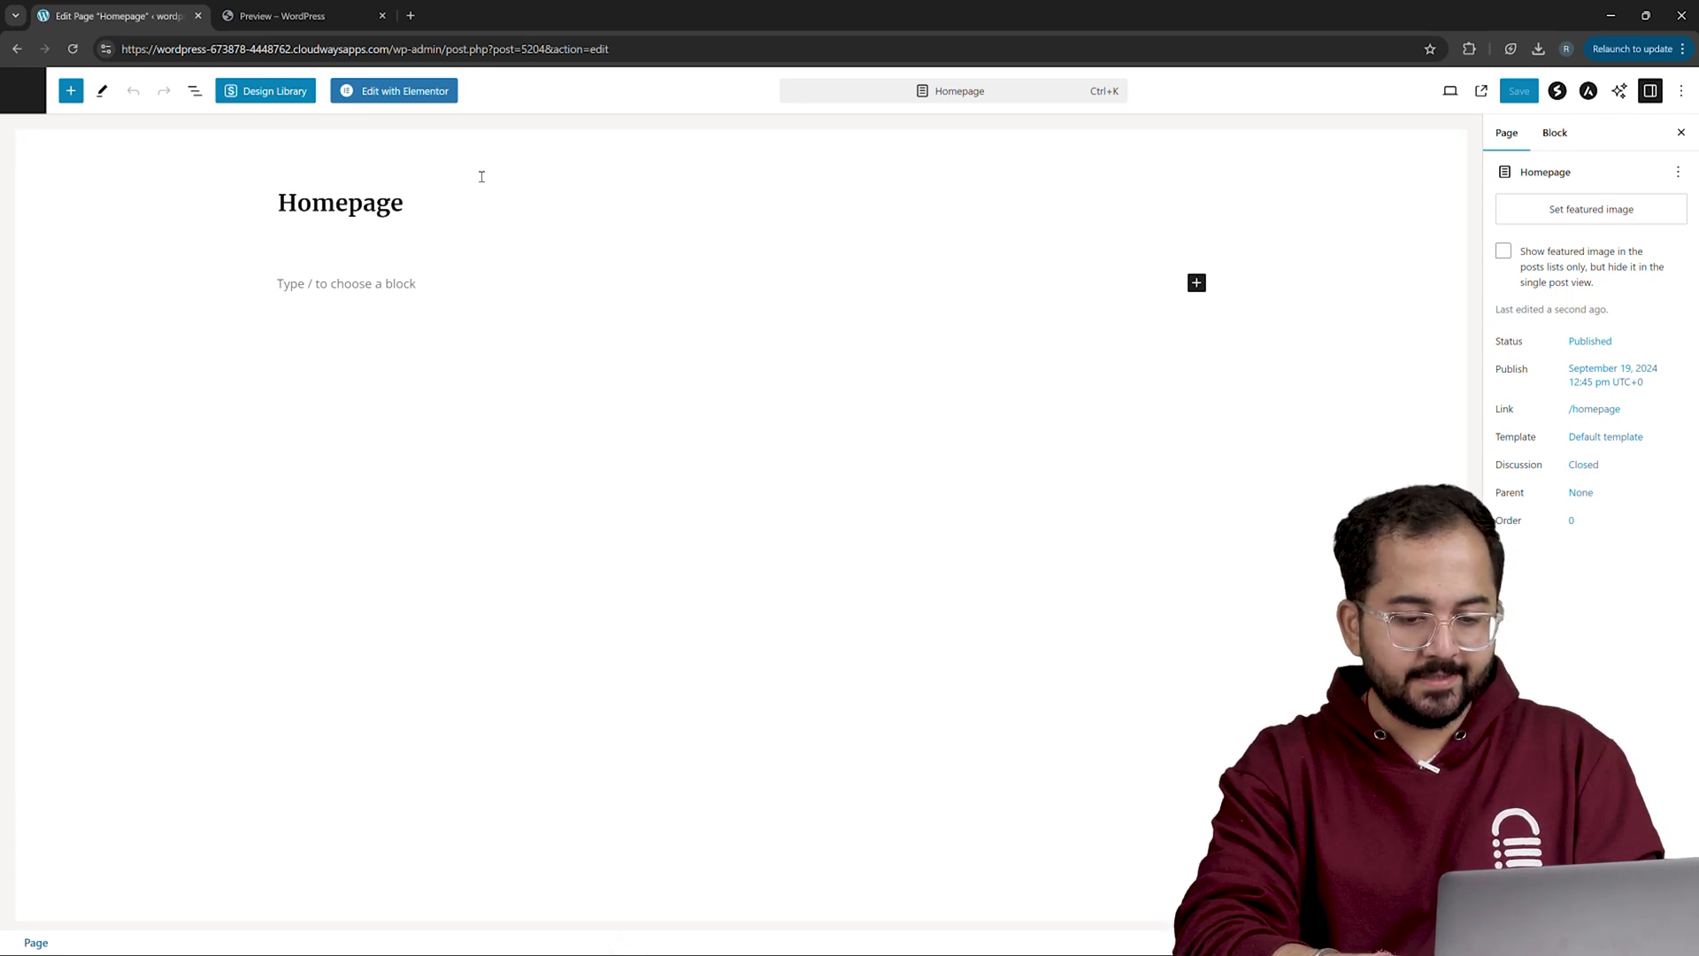
Edit Homepage with Elementor and view the installed Photography Studio kit's templates for import
left_click(398, 90)
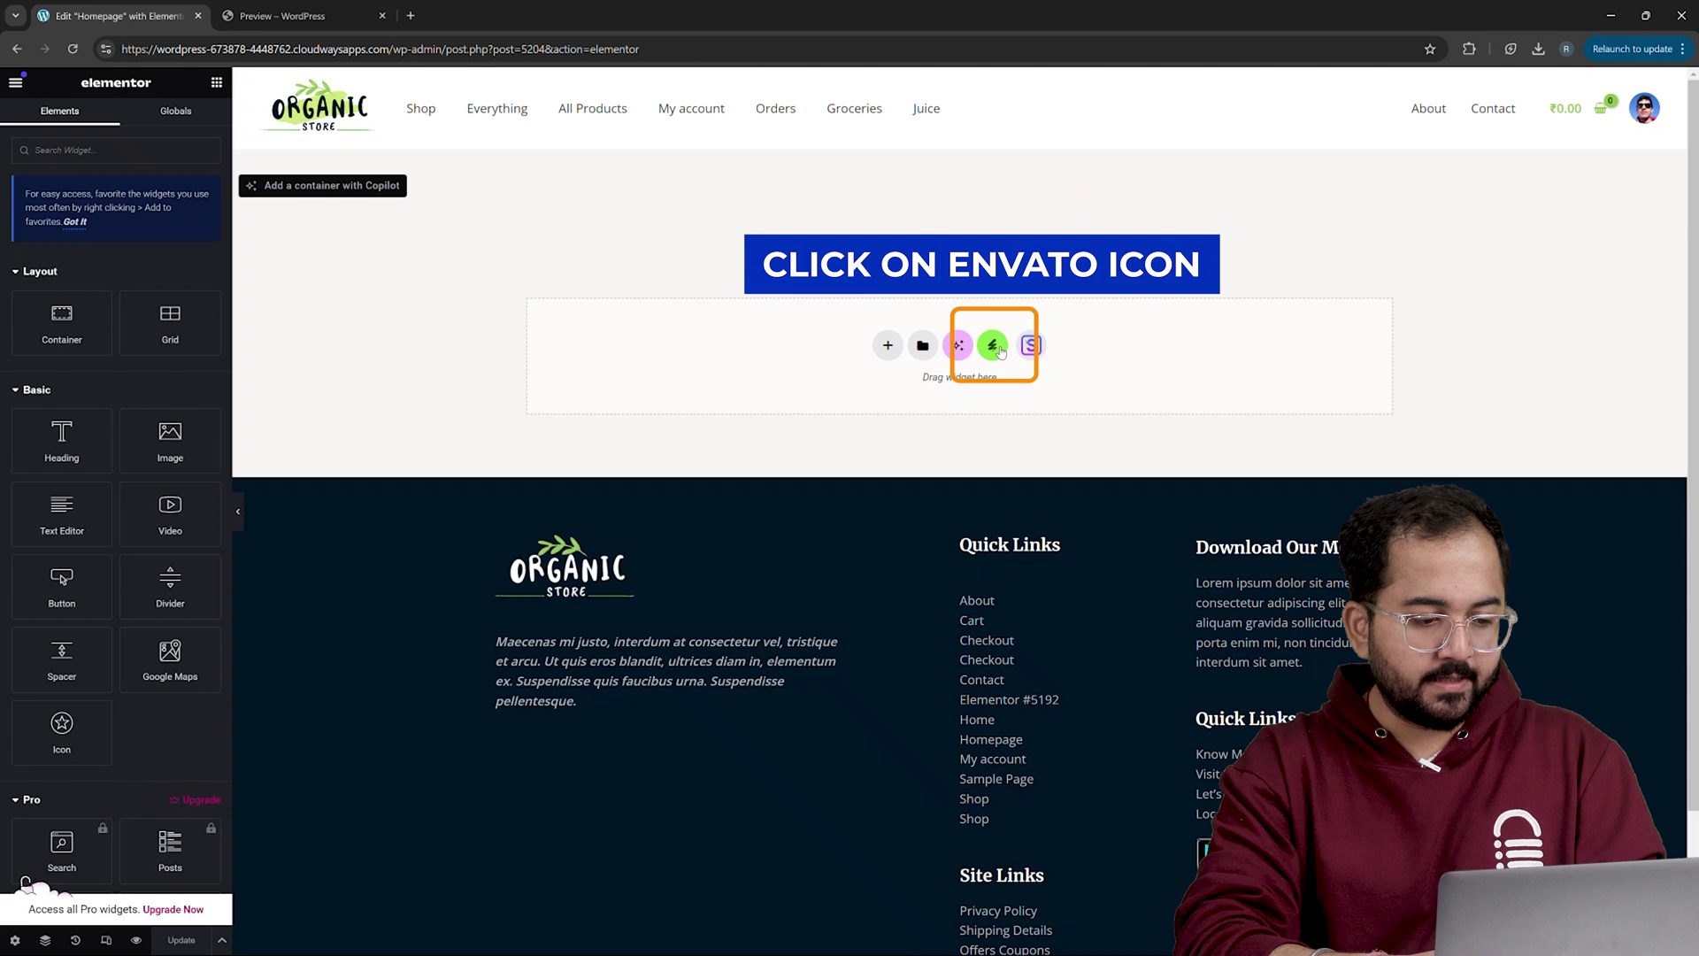
left_click(991, 342)
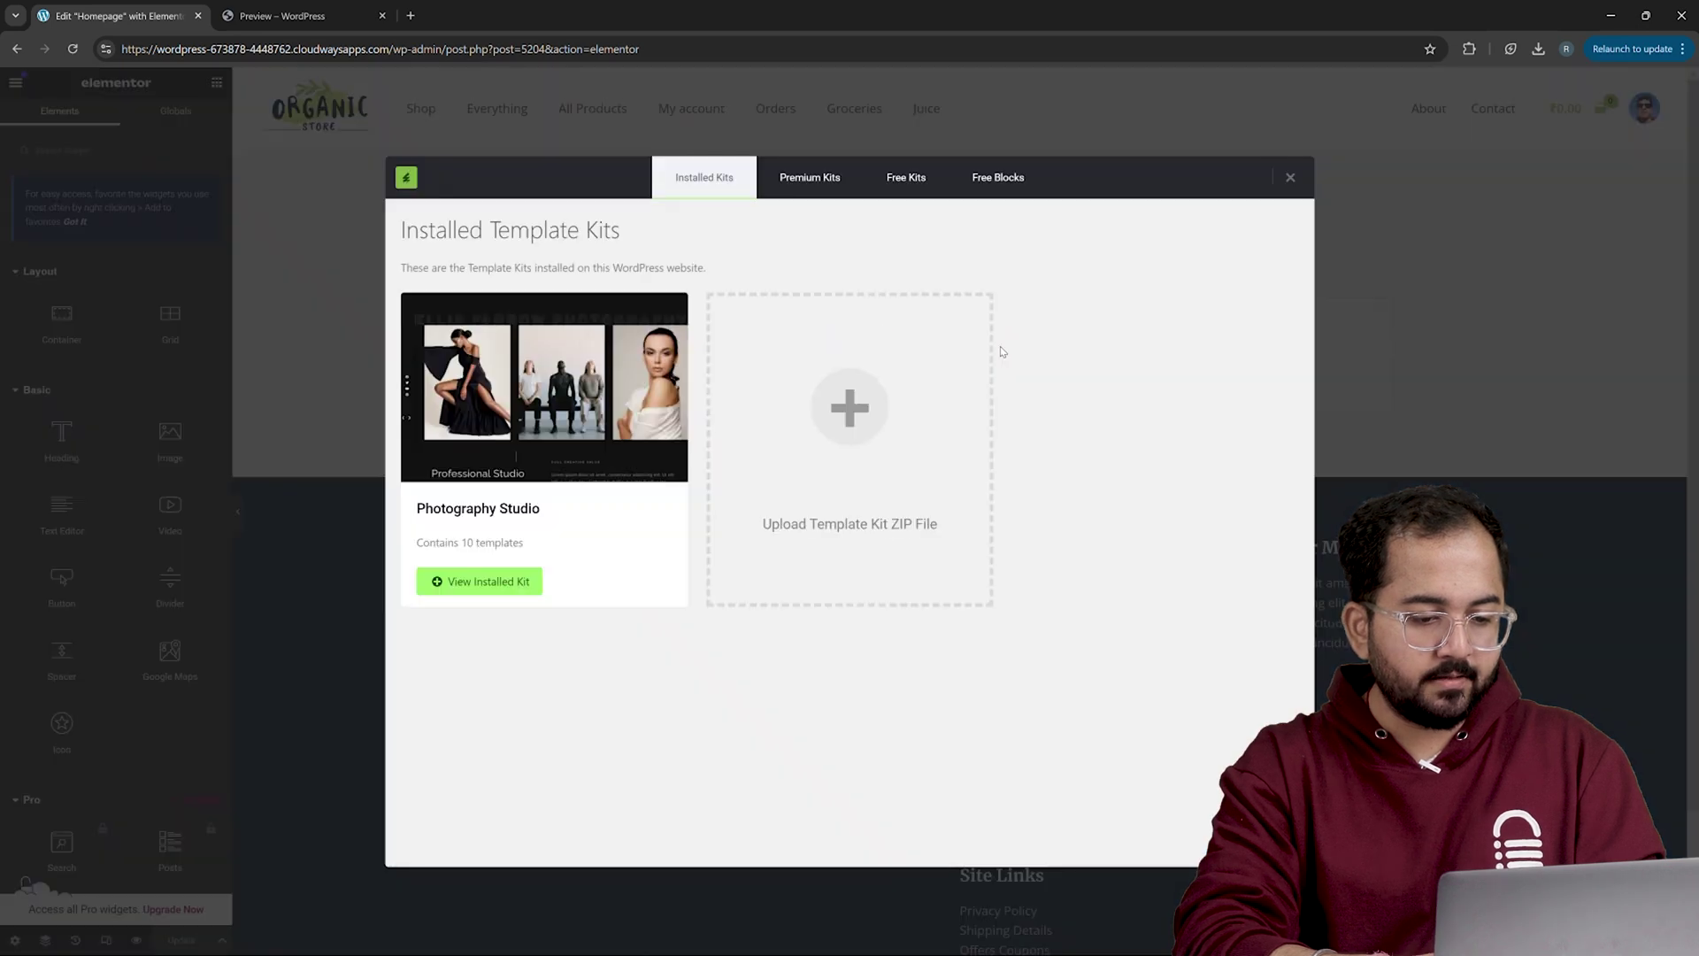
left_click(480, 581)
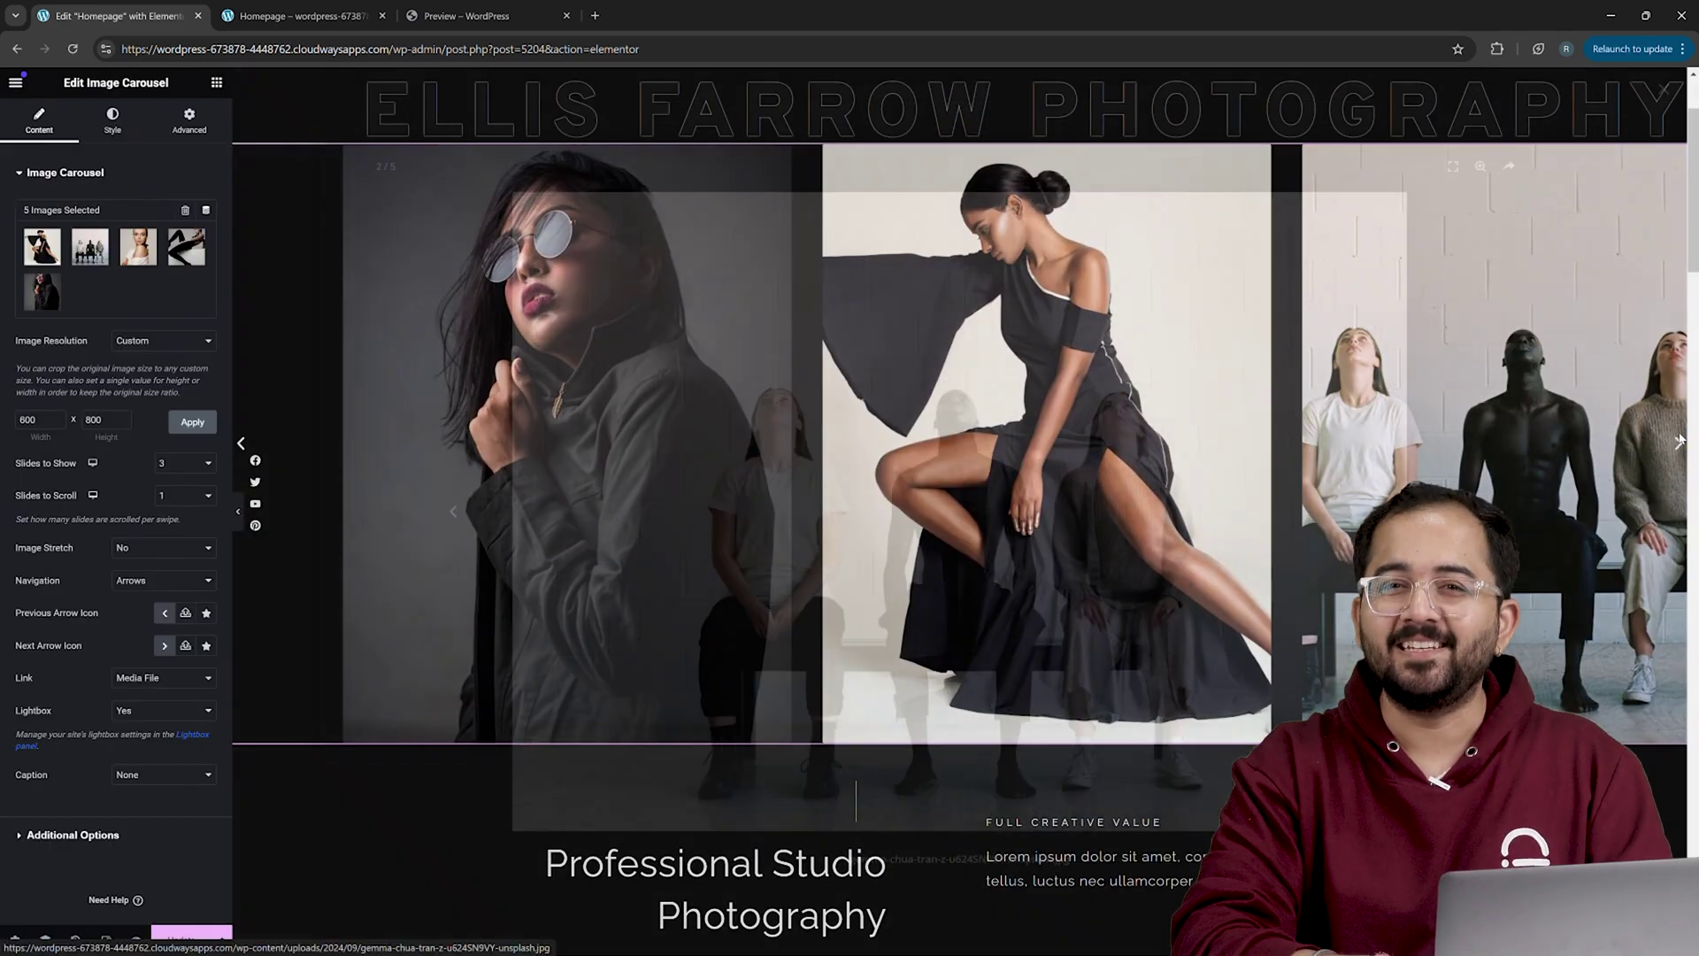
Enlarge an Image Carousel photo in the lightbox
left_click(1676, 439)
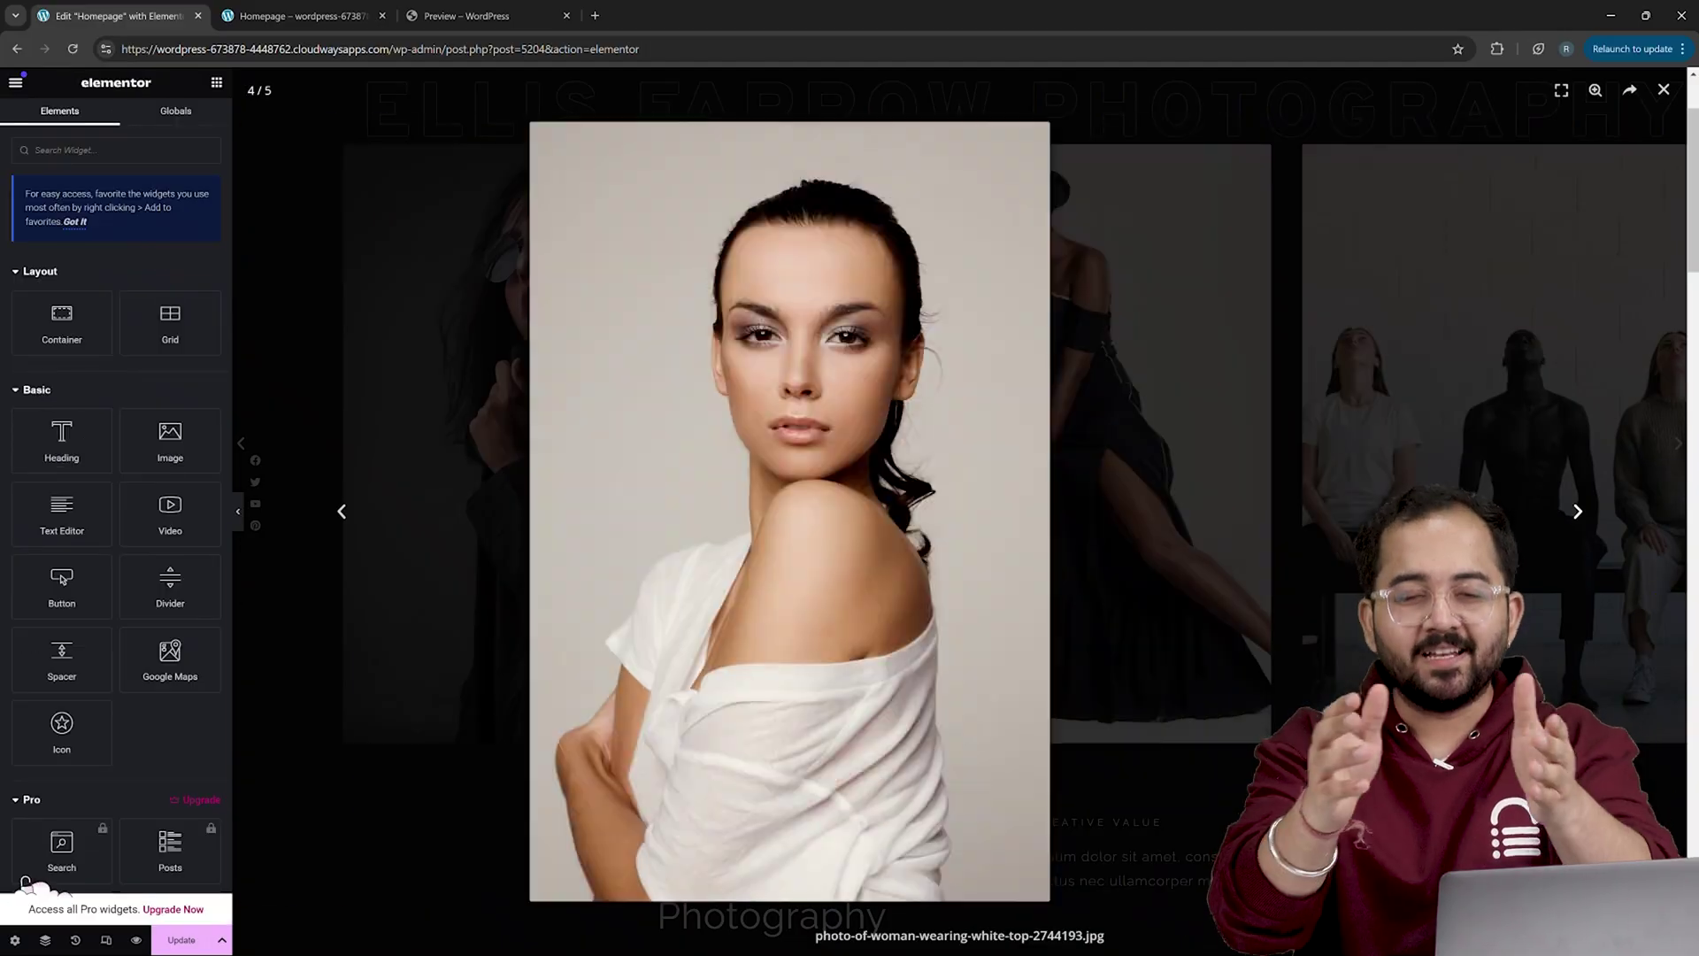